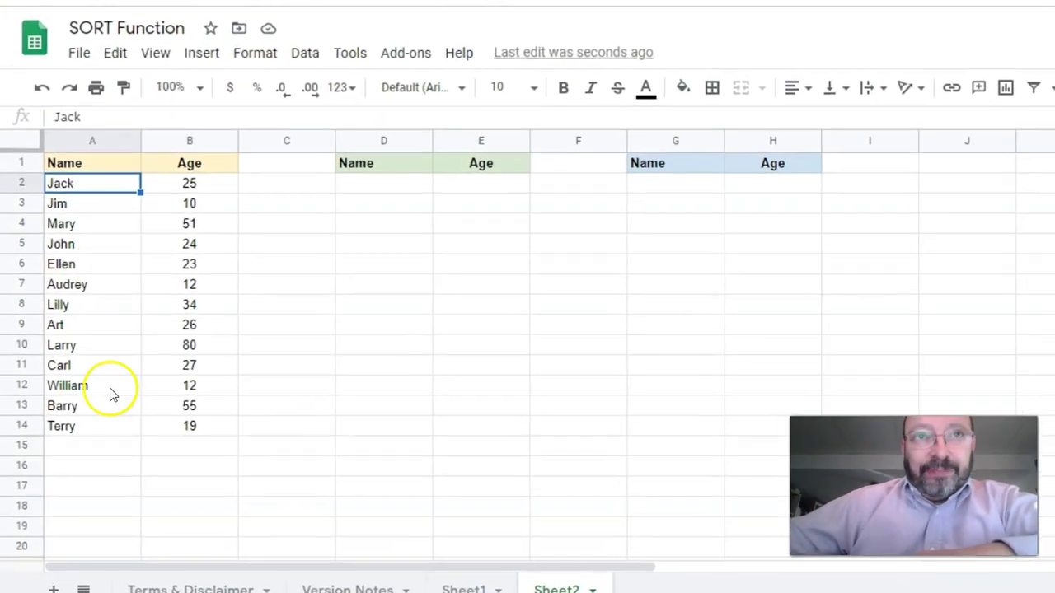
left_click(189, 162)
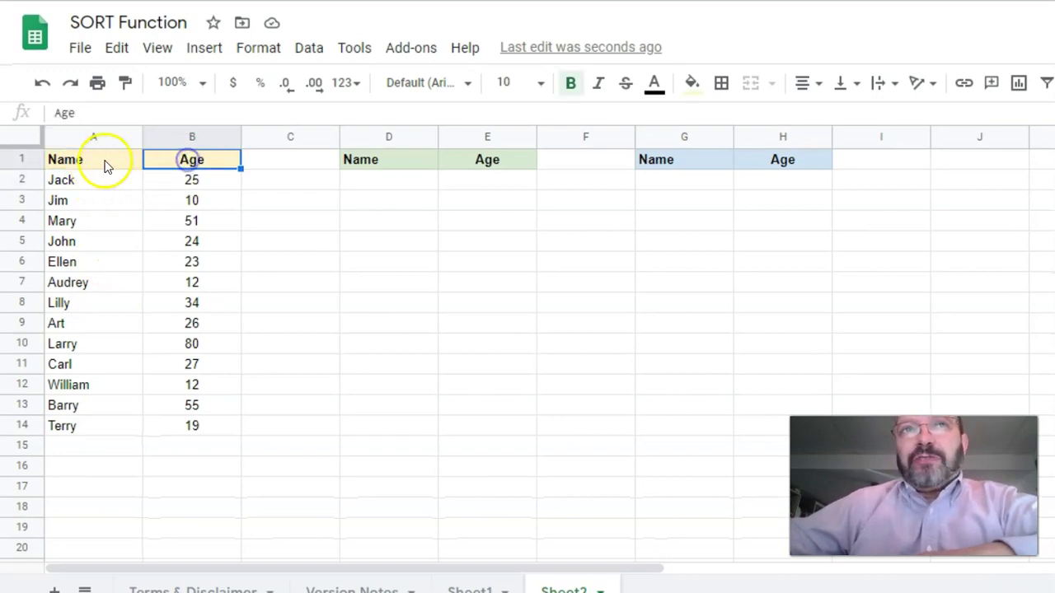
left_click_drag(106, 166, 166, 425)
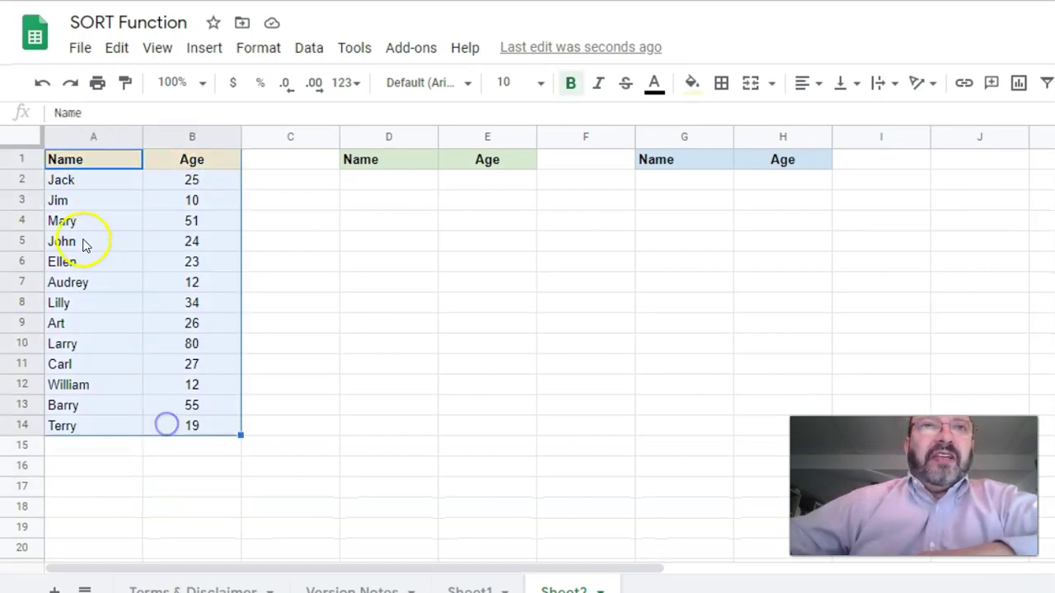
left_click(83, 243)
left_click(216, 242)
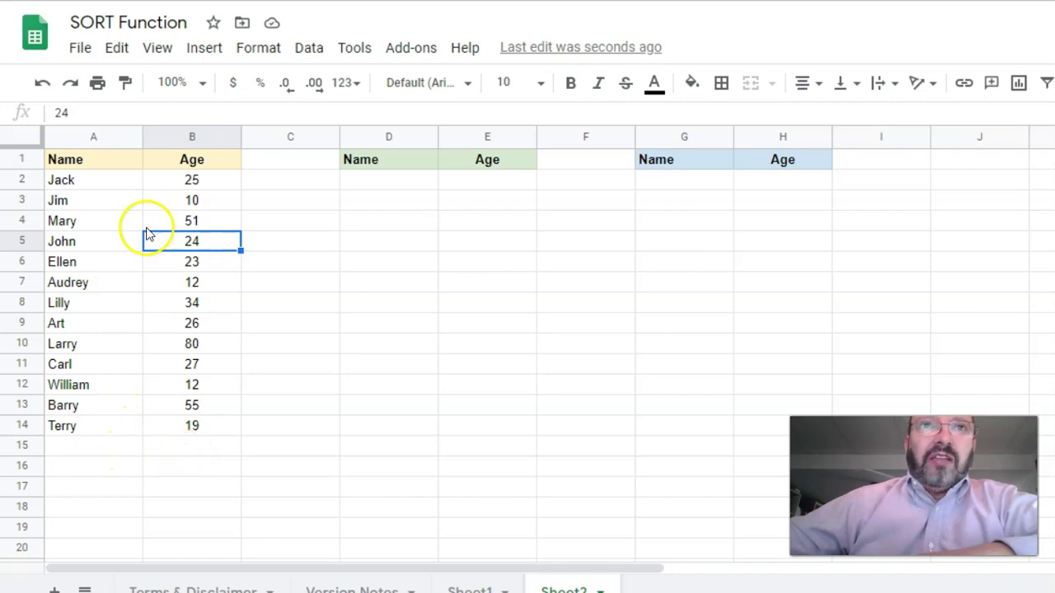
- Sort the range A1:B14 by the Name column from A to Z, treating the first row as a header
left_click_drag(104, 164, 198, 426)
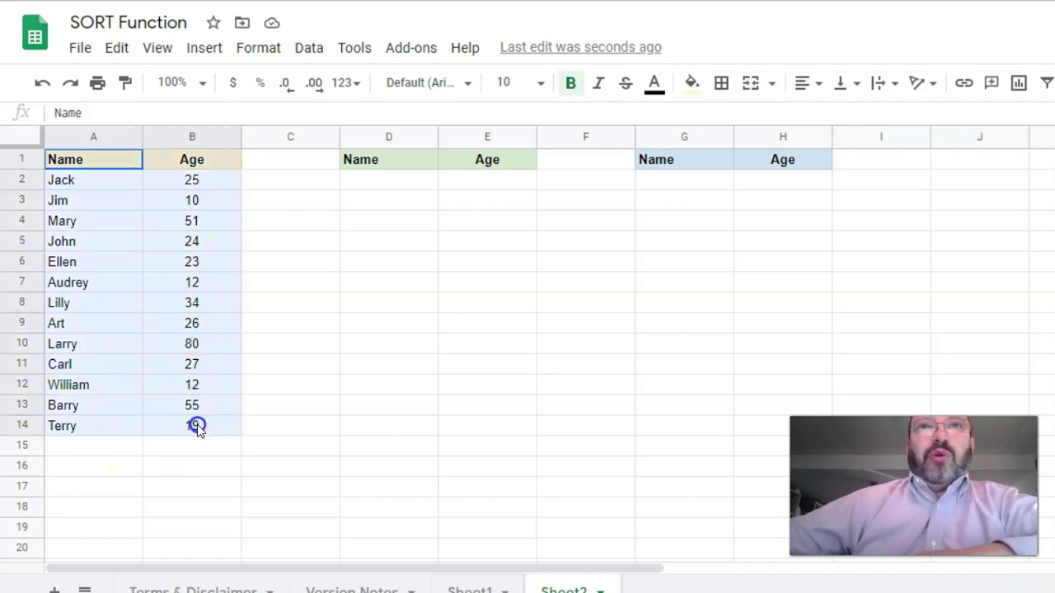
left_click(302, 47)
left_click(355, 47)
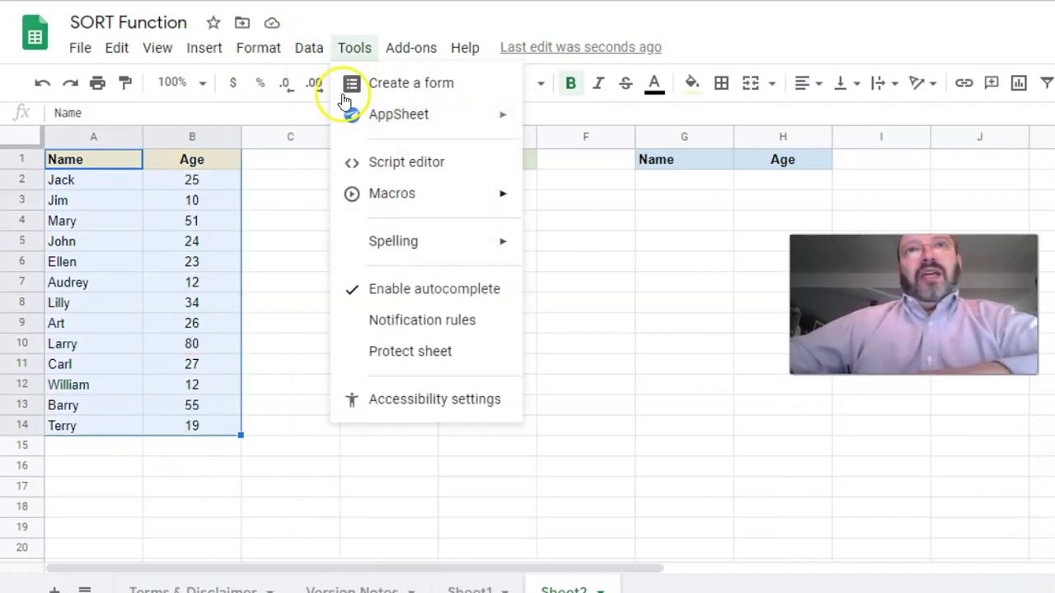
left_click(312, 47)
left_click(343, 322)
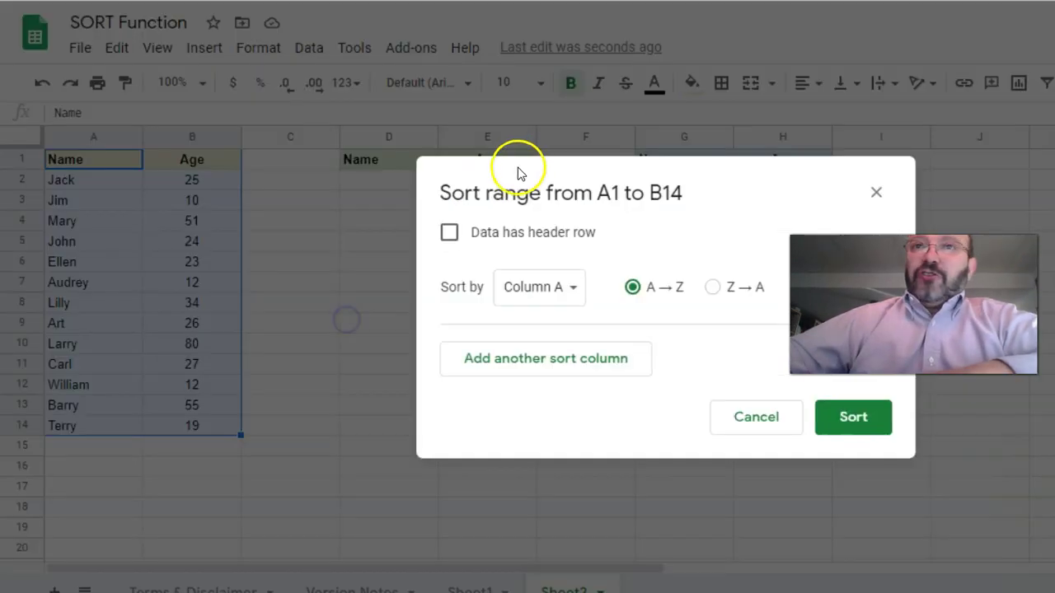
left_click(482, 232)
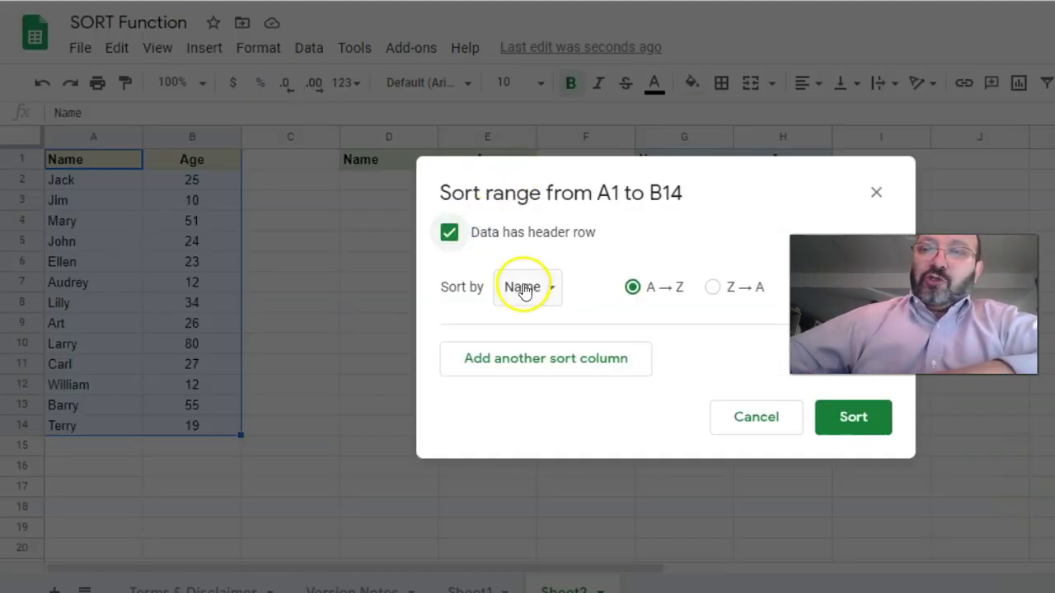
left_click(853, 417)
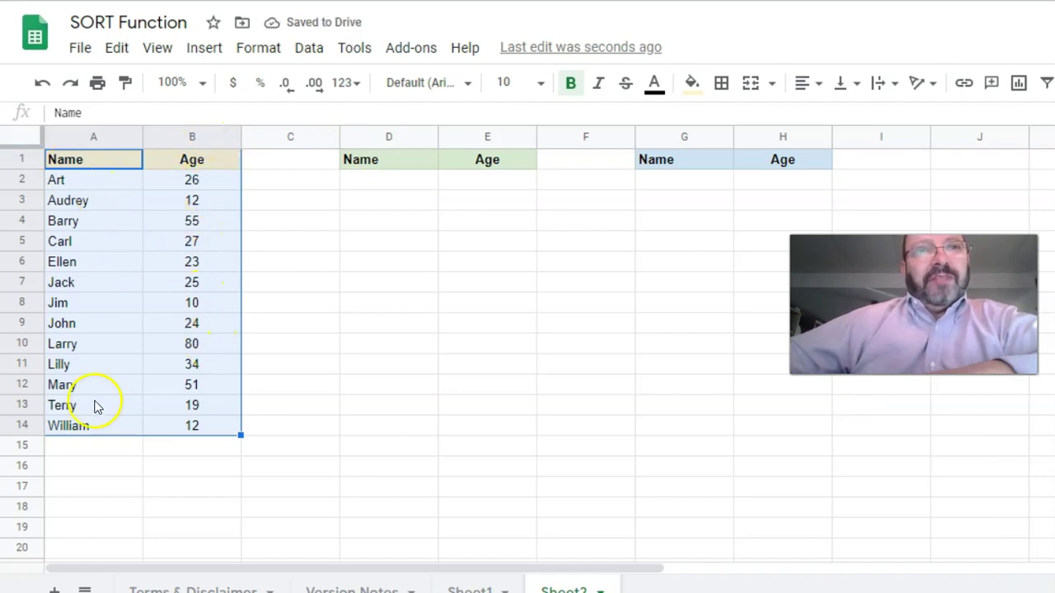
- Sort A1:B14 by the Age column in ascending order with a header row, and undo both sorts to restore the original order
left_click(306, 48)
mouse_move(354, 48)
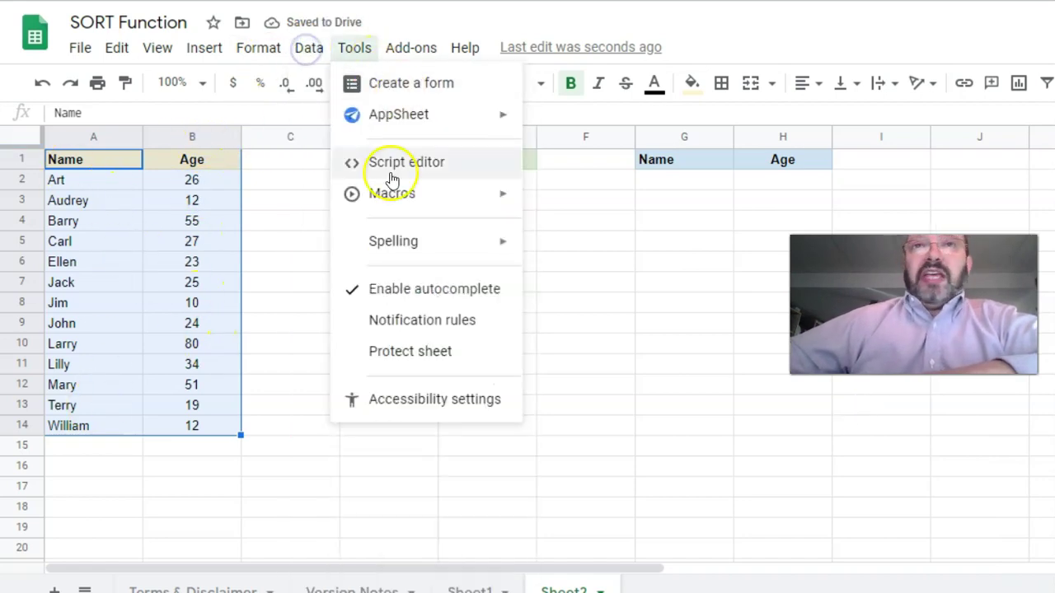
mouse_move(309, 48)
left_click(347, 315)
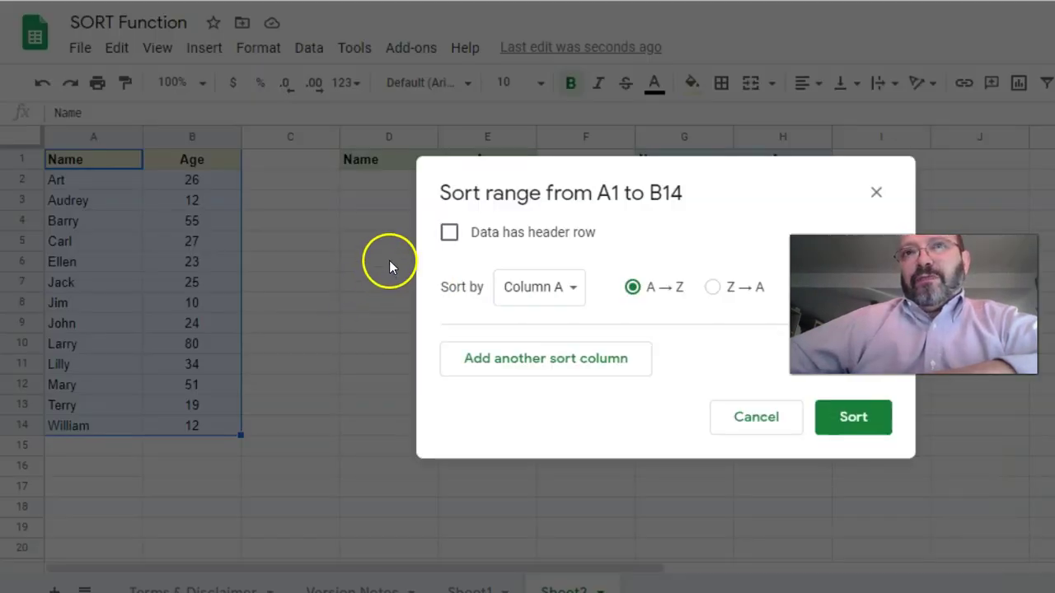
left_click(449, 232)
left_click(520, 288)
left_click(547, 321)
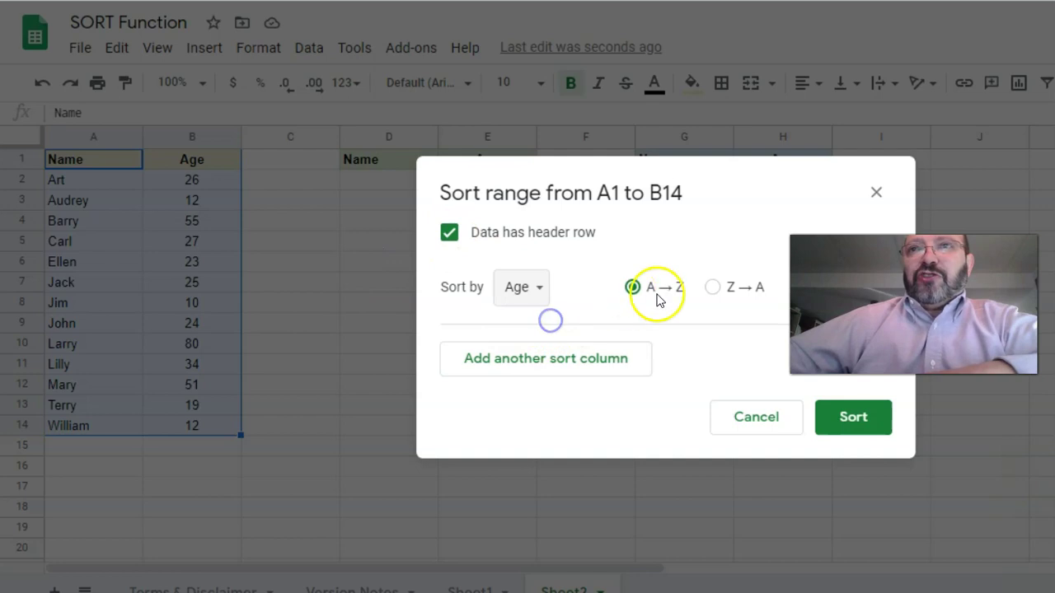
left_click(855, 417)
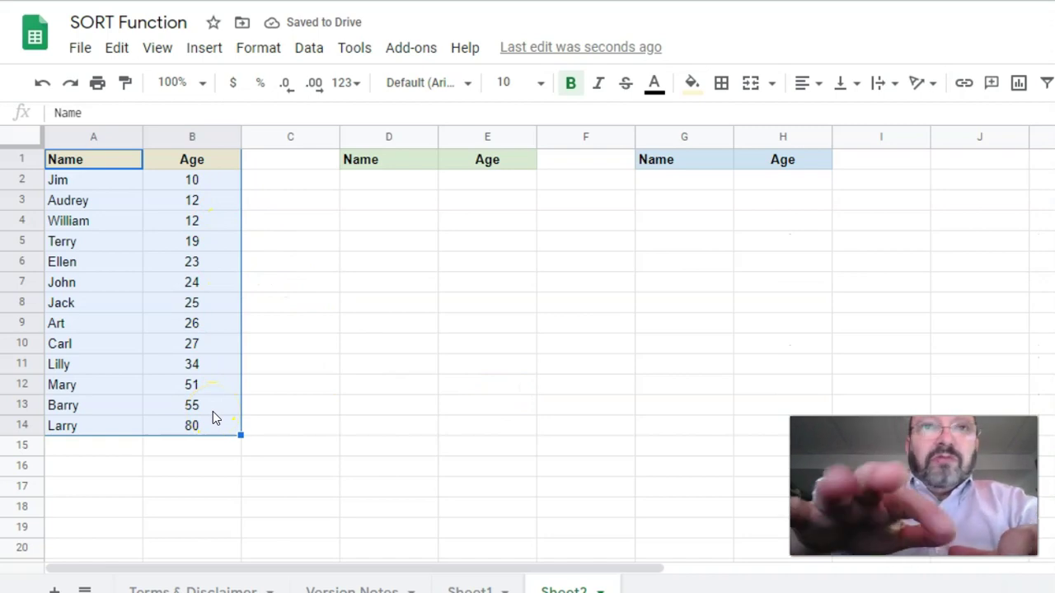
key("ctrl+z")
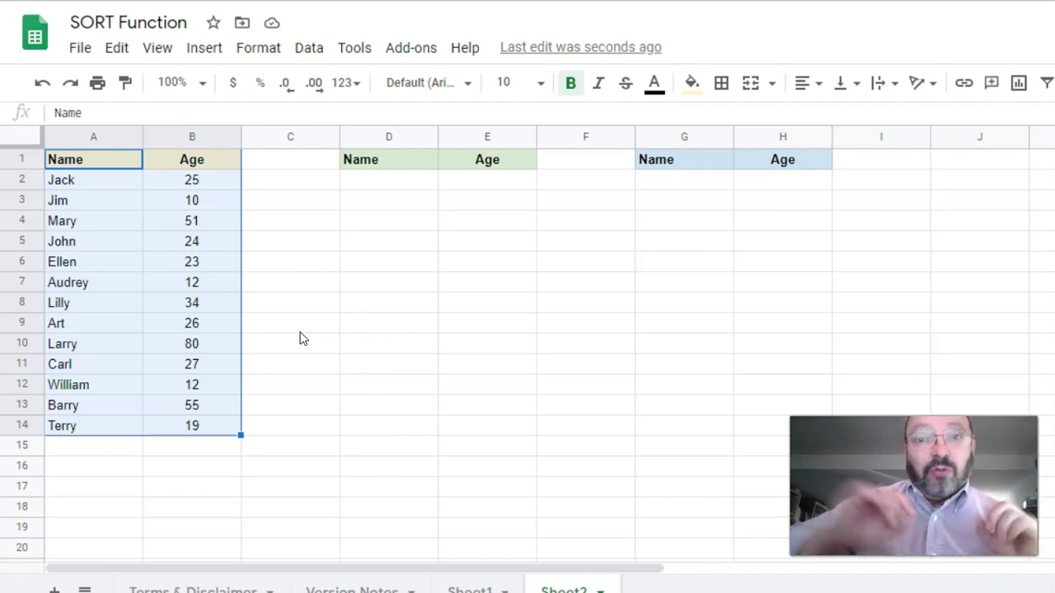
- Begin a SORT formula in cell D2, under the Name header of the green table
left_click(366, 187)
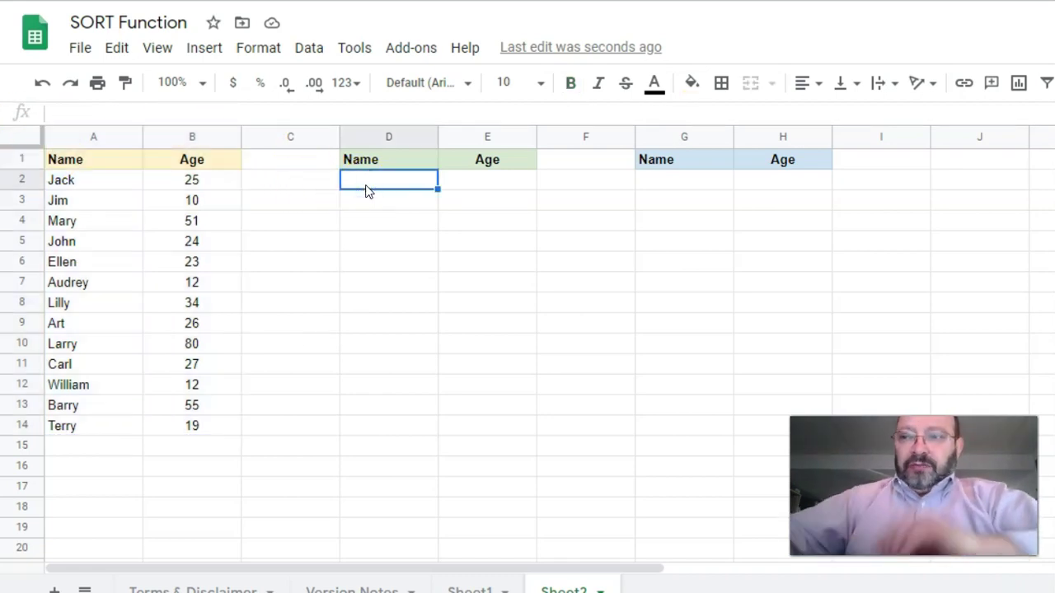
type("=sort")
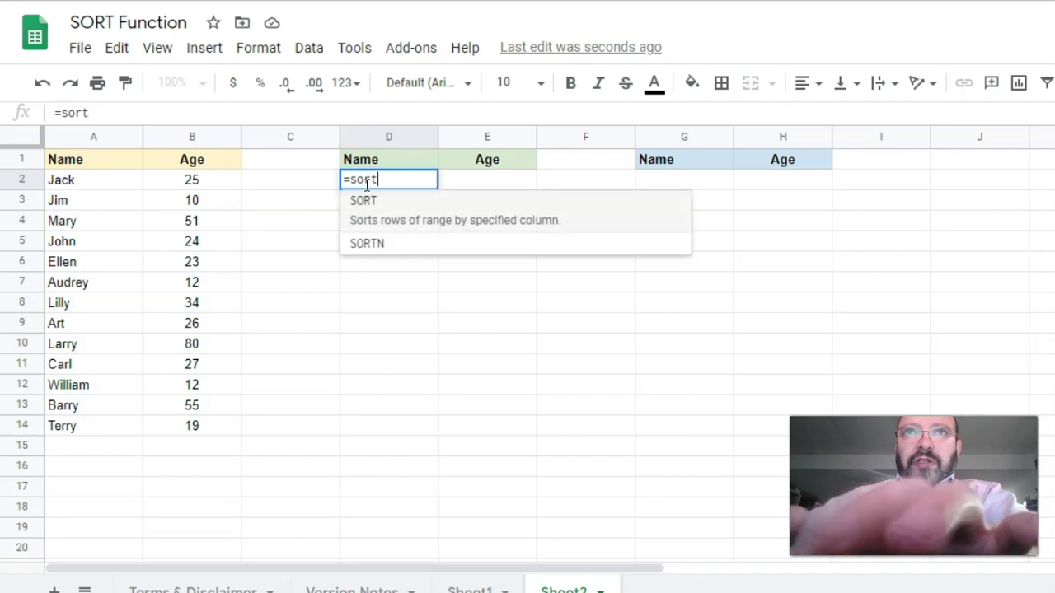
type("(")
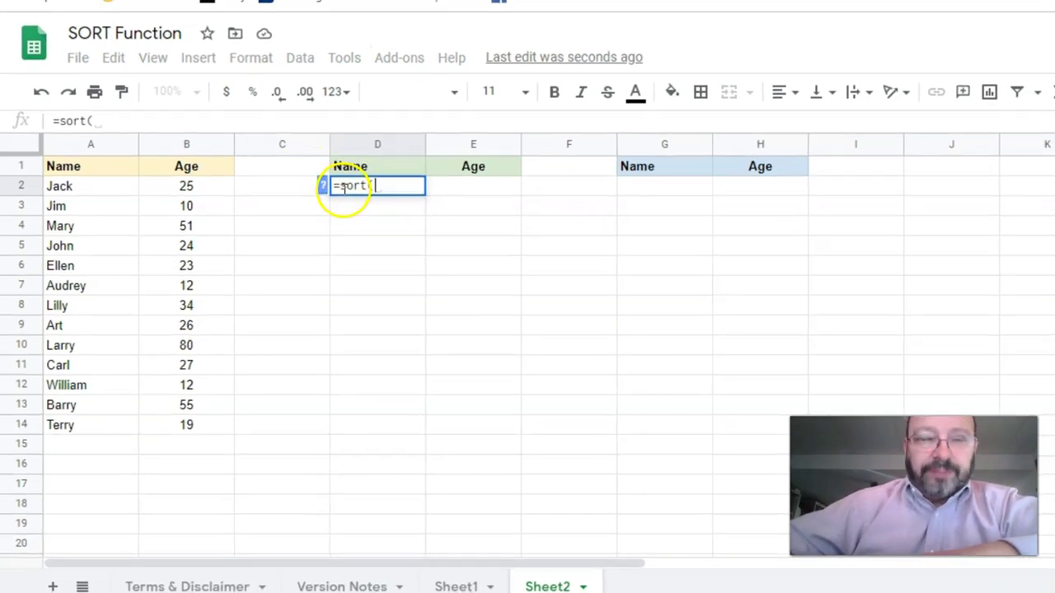
- Examine the SORT function's arguments in the formula help and its full help article, and close the help
left_click(322, 186)
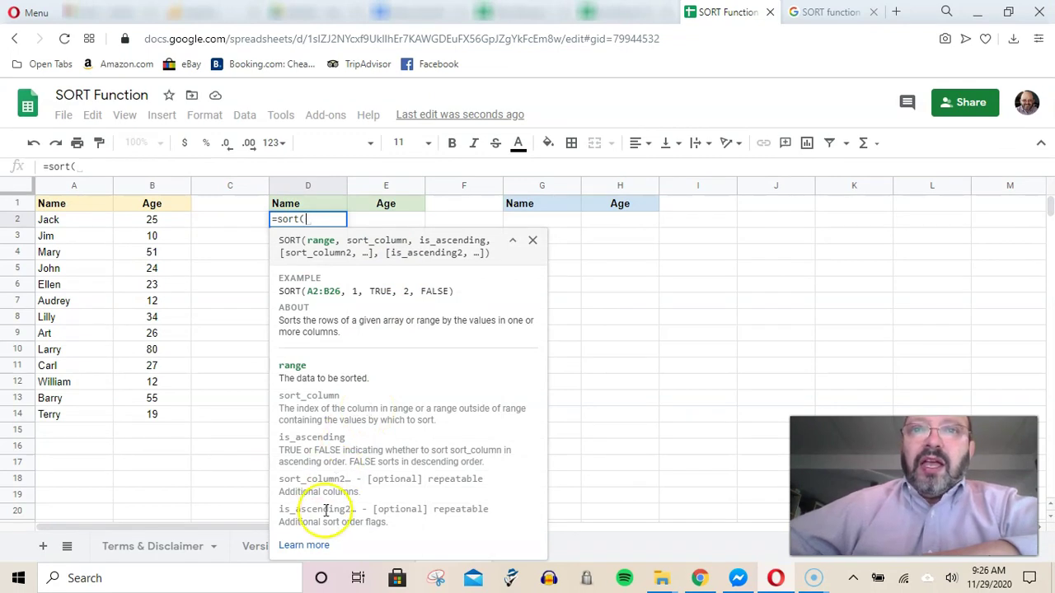
left_click(305, 546)
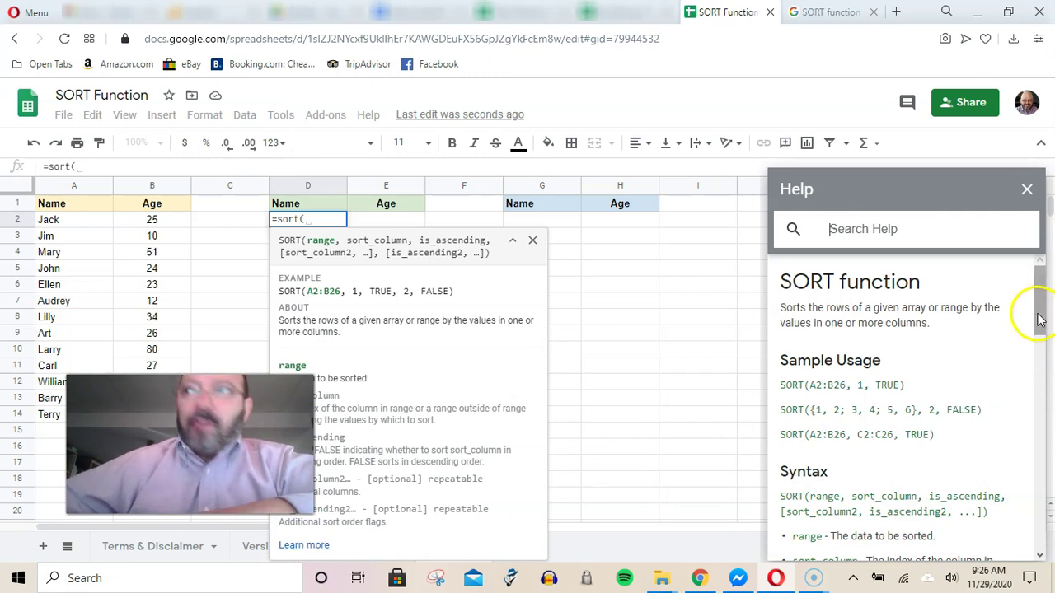
left_click_drag(1045, 329, 1045, 296)
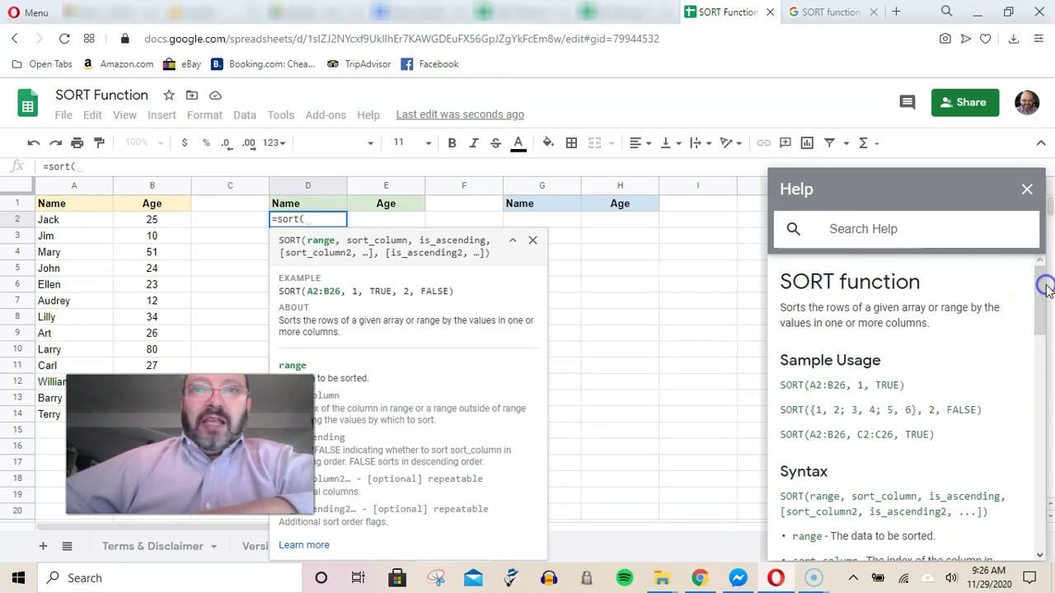
left_click(826, 12)
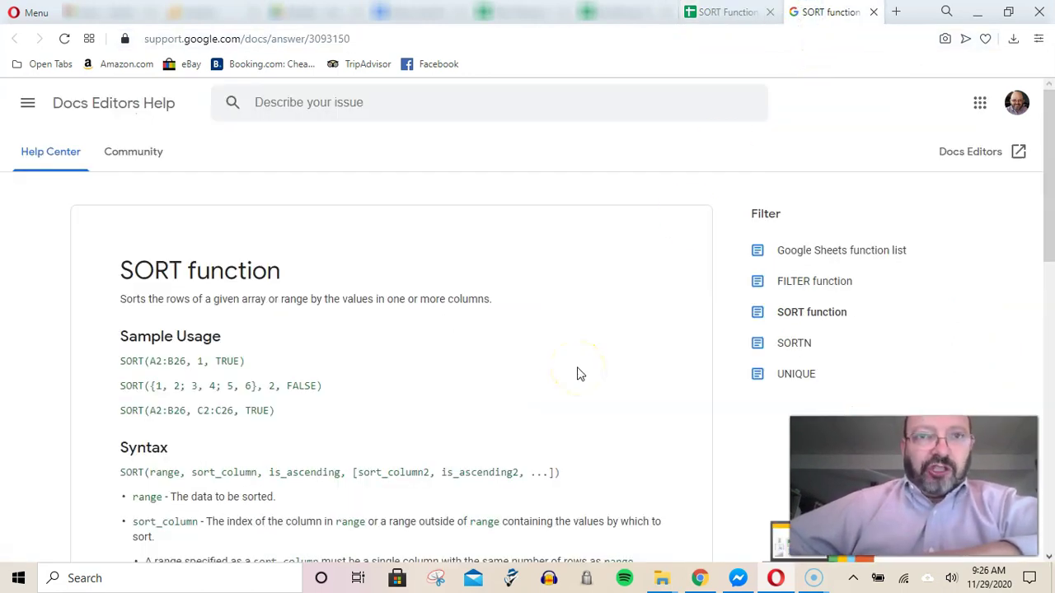
left_click(718, 15)
left_click(1027, 189)
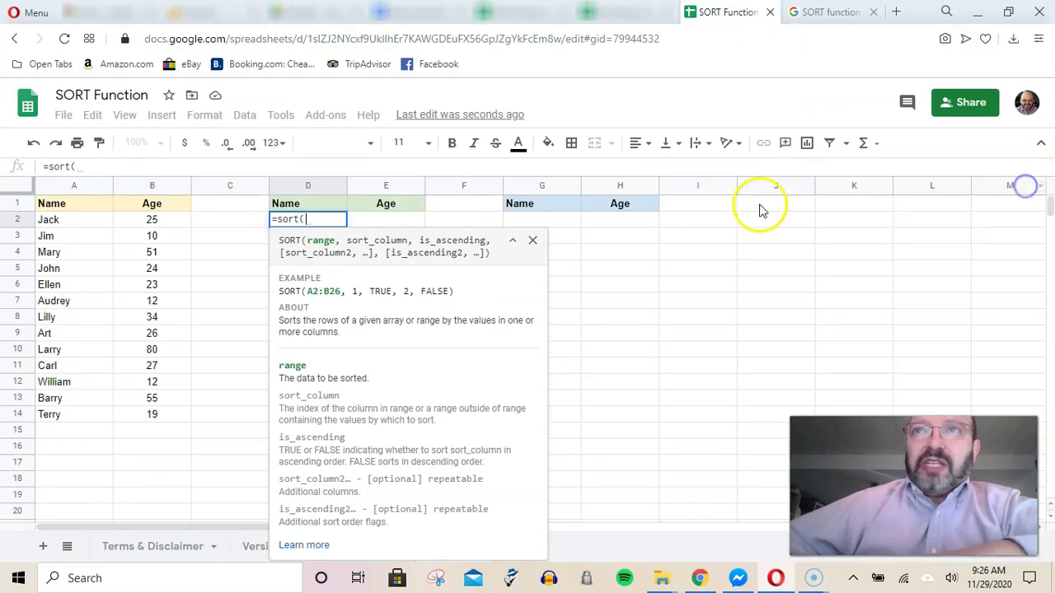
left_click(533, 239)
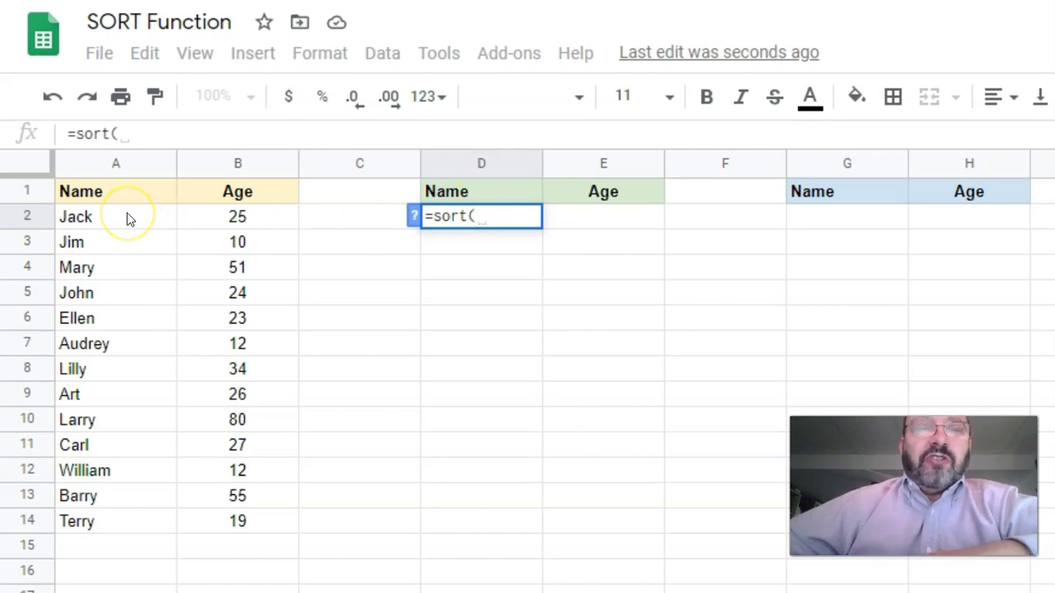
- Complete the formula in D2 as =sort(A2:A14,A2:A14,true) to list the names in ascending order
left_click_drag(127, 212, 118, 530)
type(",")
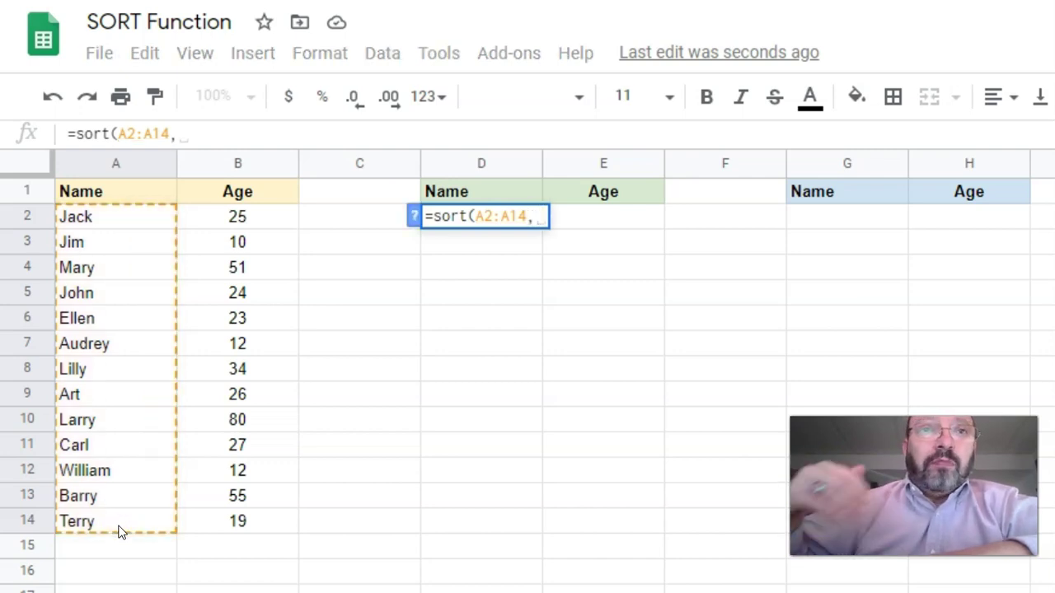
left_click_drag(127, 217, 129, 531)
type(",")
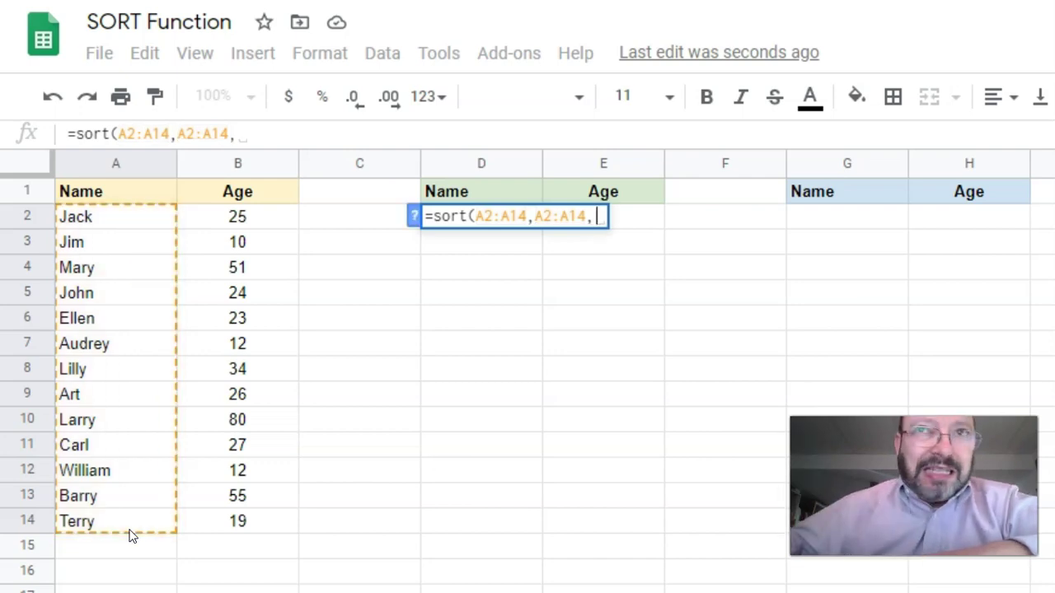
type("true")
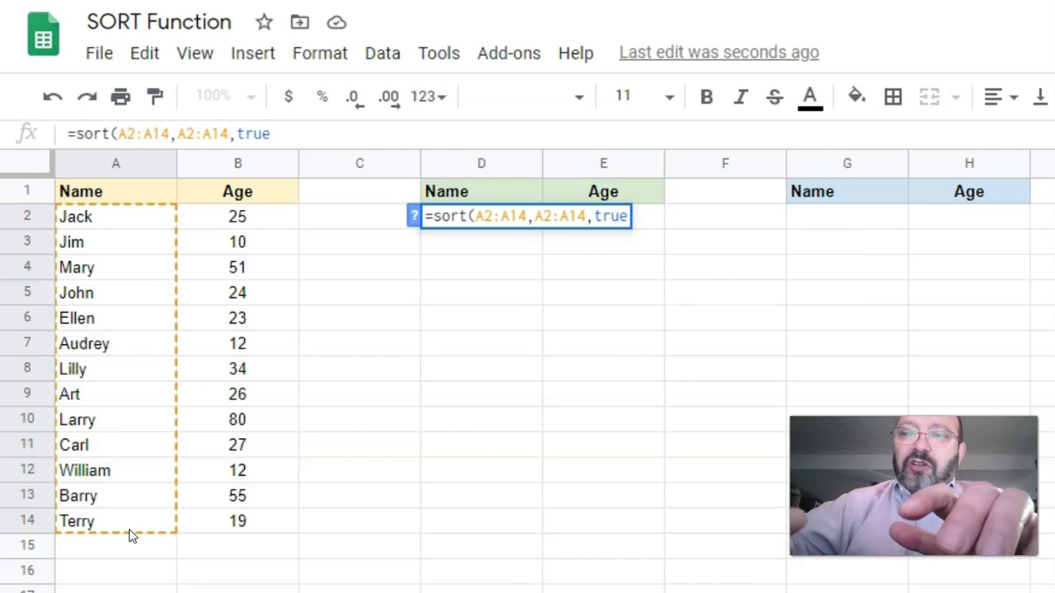
type(")")
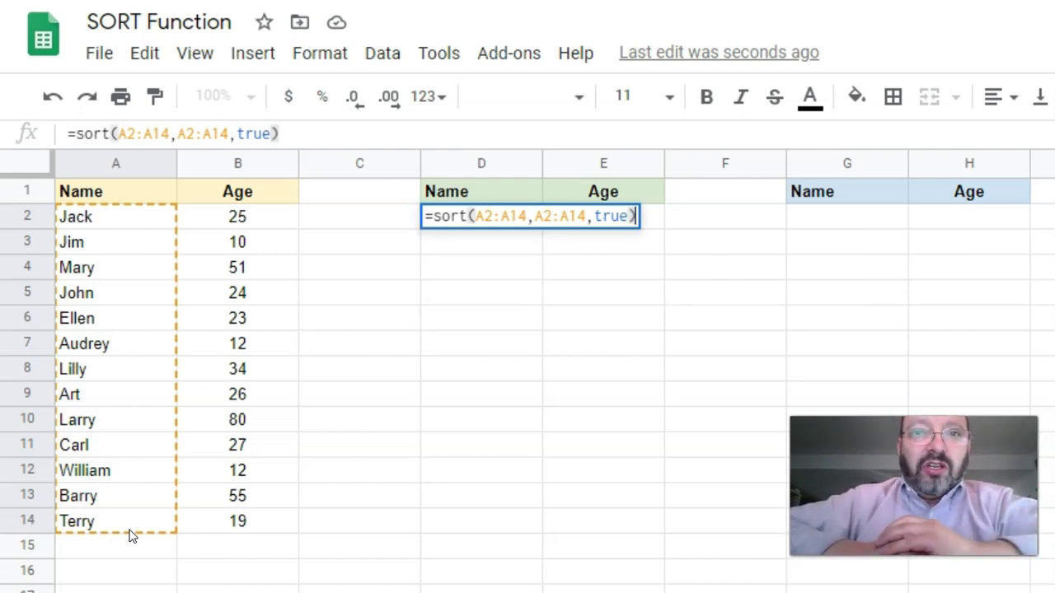
key("Return")
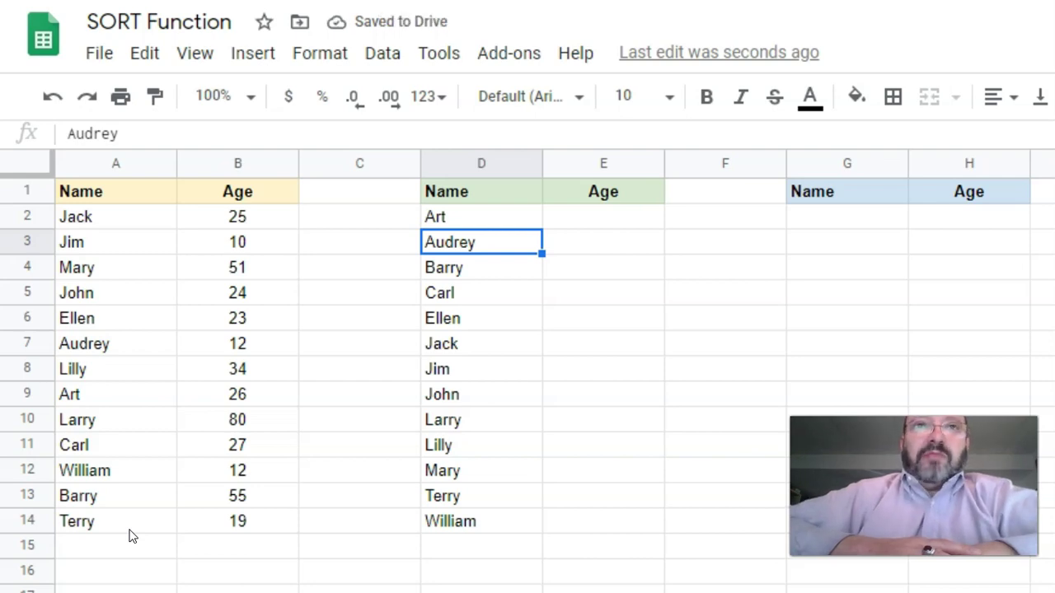
- Enter =sort(B2:B14,A2:A14,true) in E2 to list the ages in name order, and check the formulas in D2 and E2
left_click(595, 220)
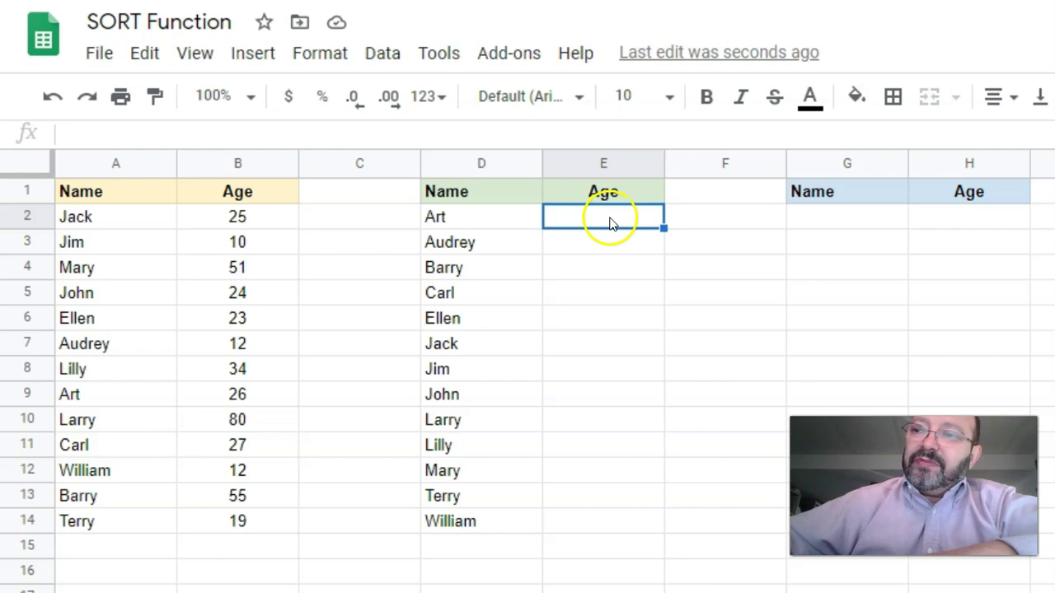
type("=sort(")
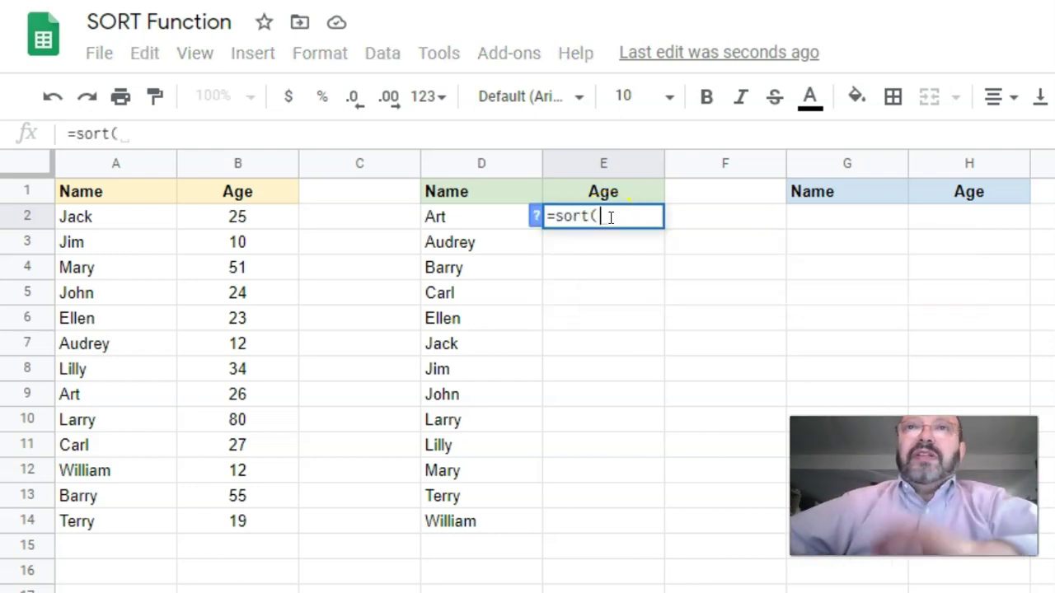
left_click_drag(237, 216, 255, 521)
type(",")
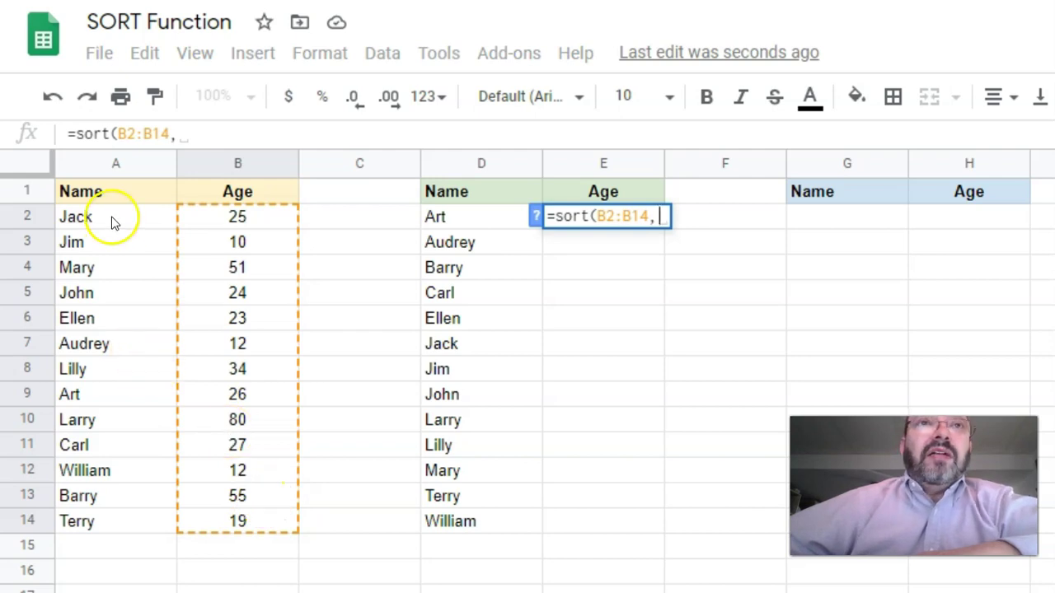
left_click_drag(112, 217, 101, 527)
type(",t")
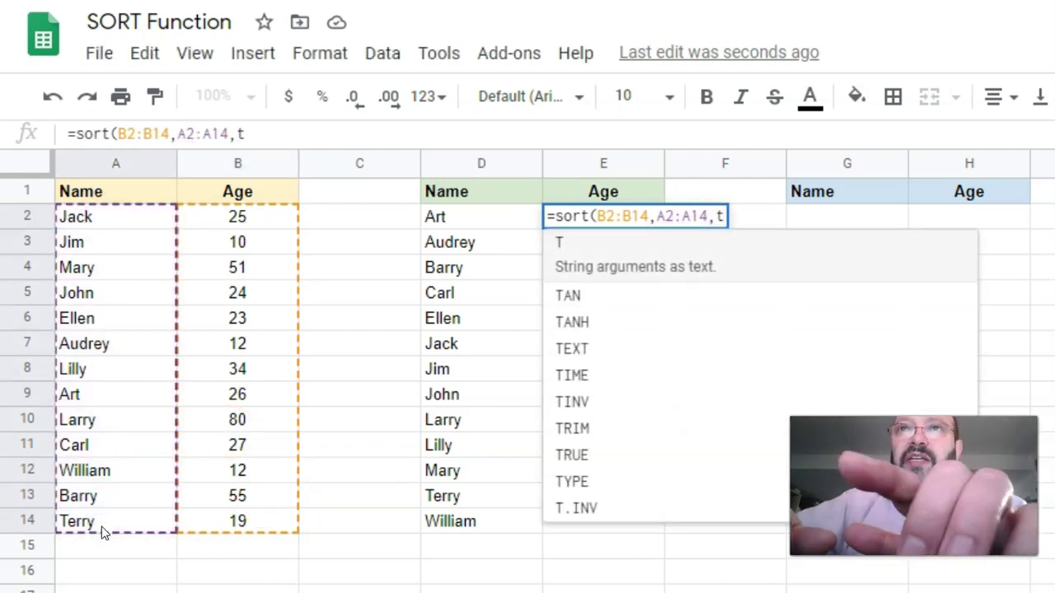
type("rue")
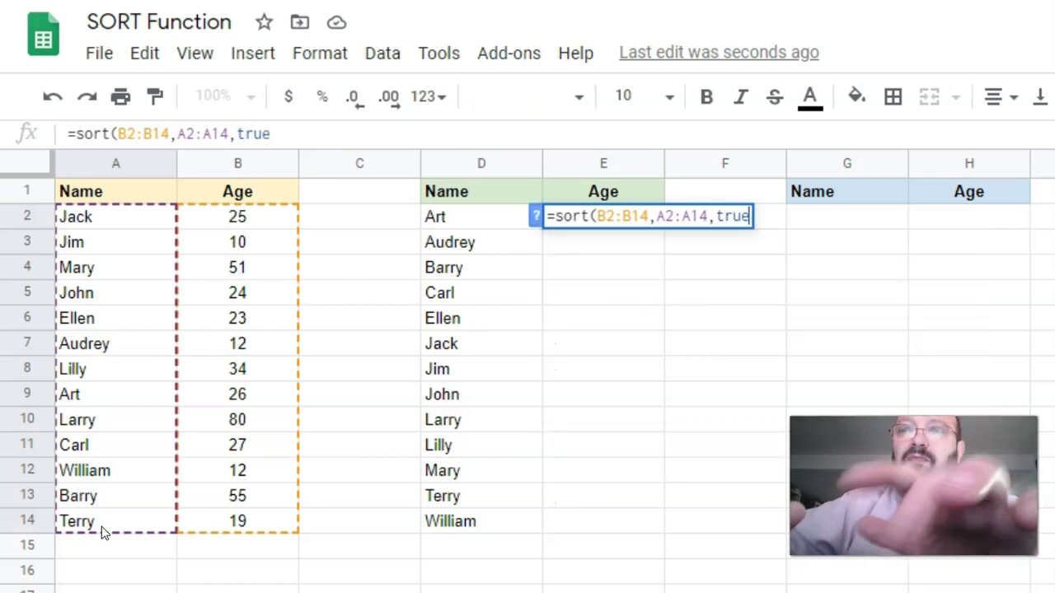
key("Return")
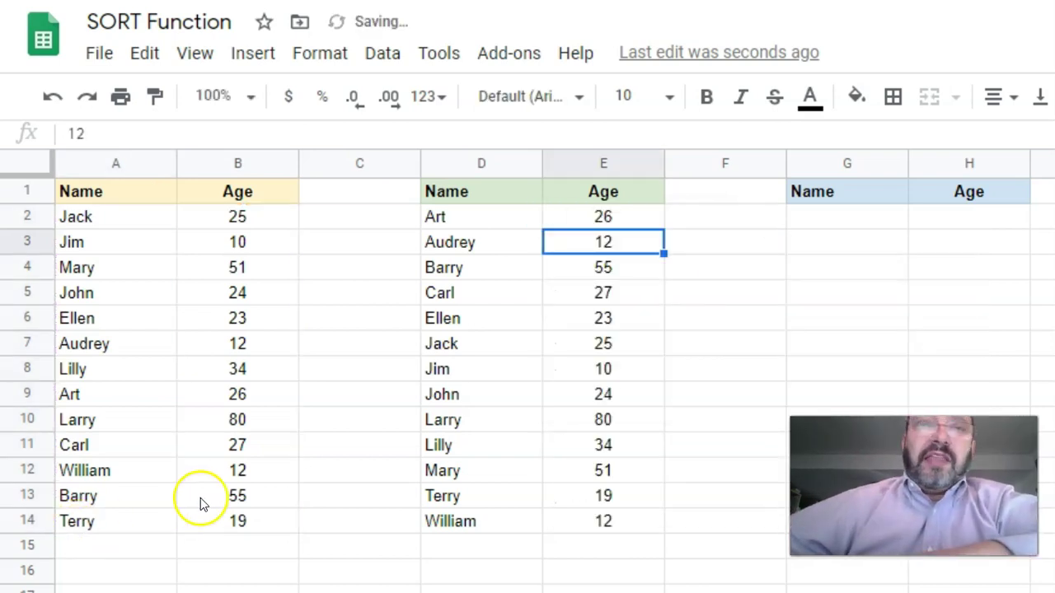
left_click(482, 221)
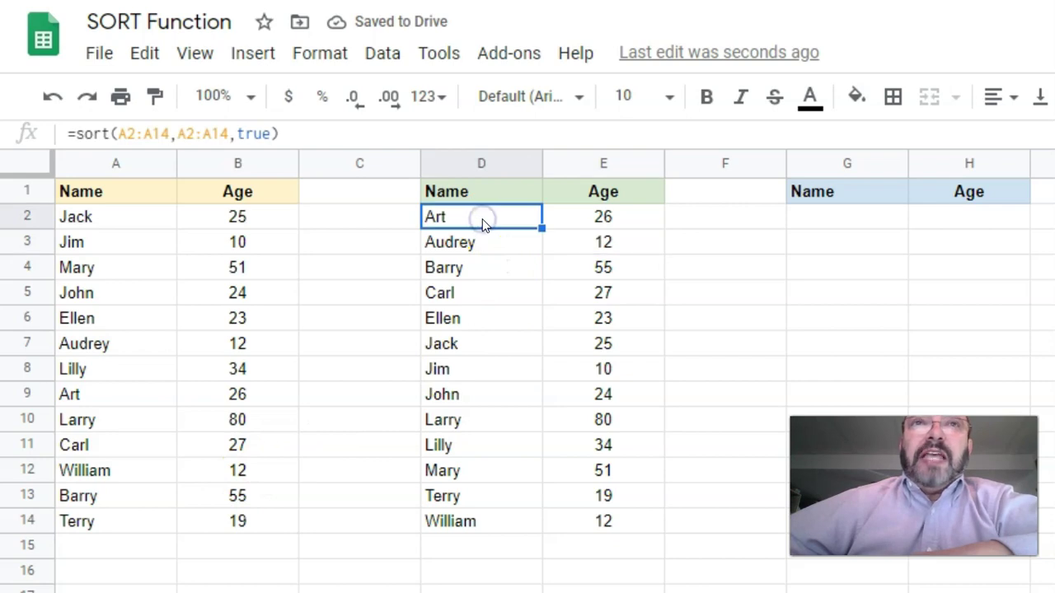
left_click(579, 216)
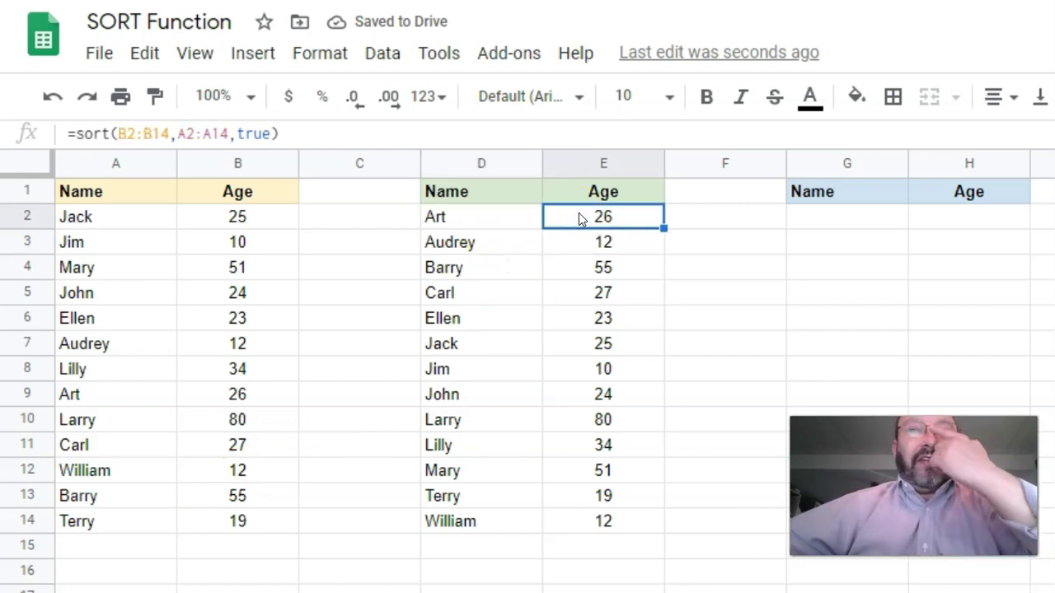
- Review the separate SORT formulas in D2 and E2 and delete both of them
left_click(501, 220)
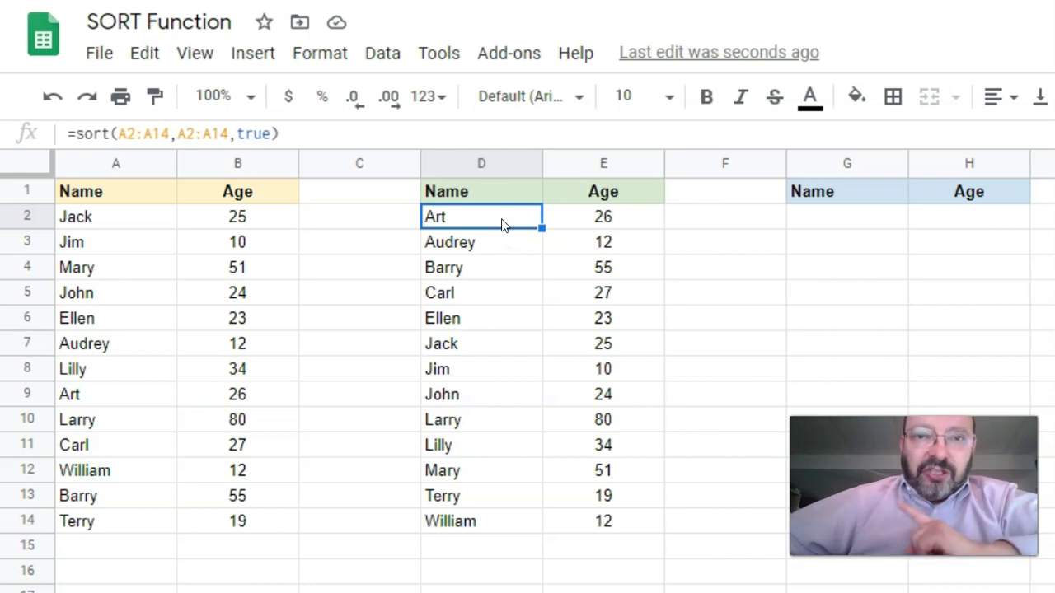
left_click(581, 219)
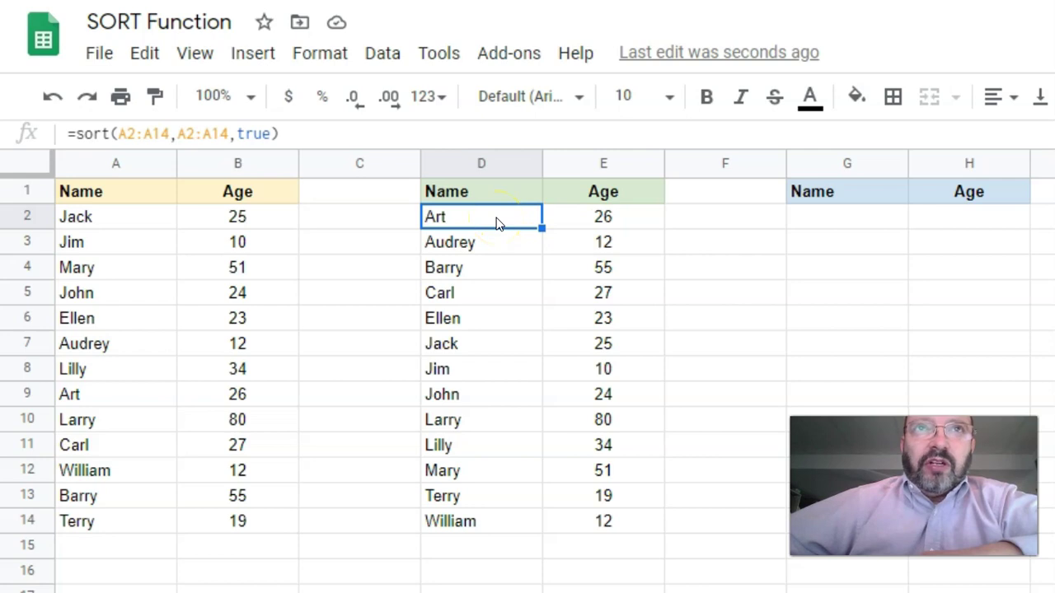
left_click(595, 215)
left_click(526, 221)
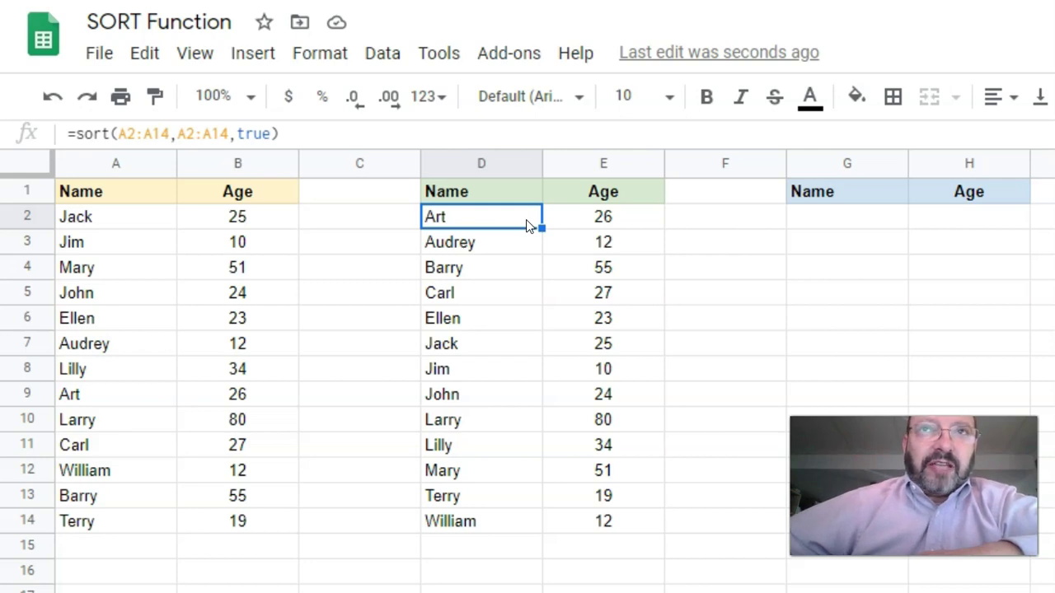
left_click_drag(528, 225, 565, 224)
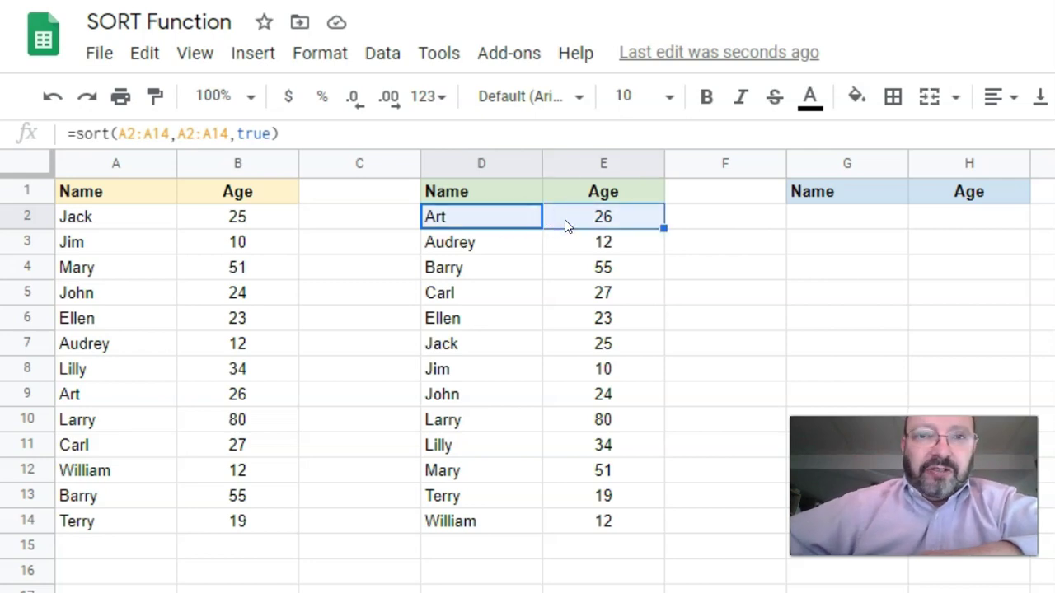
key("Delete")
left_click(599, 333)
- Enter =sort(A2:B14,1,true) in D2 to list names and ages together in ascending name order
left_click(466, 223)
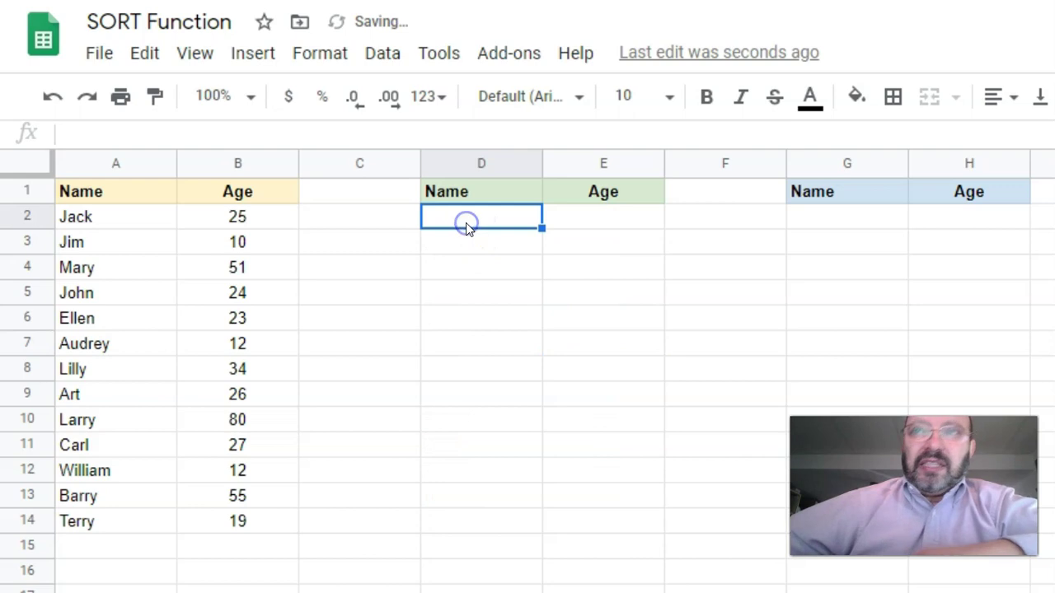
type("=sort")
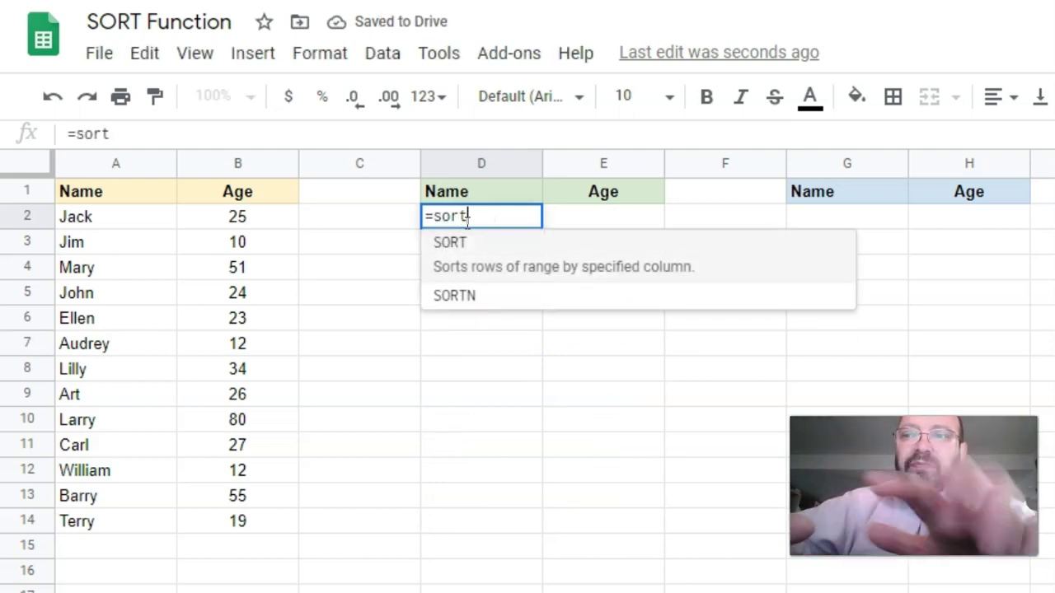
type("(")
left_click_drag(130, 221, 228, 528)
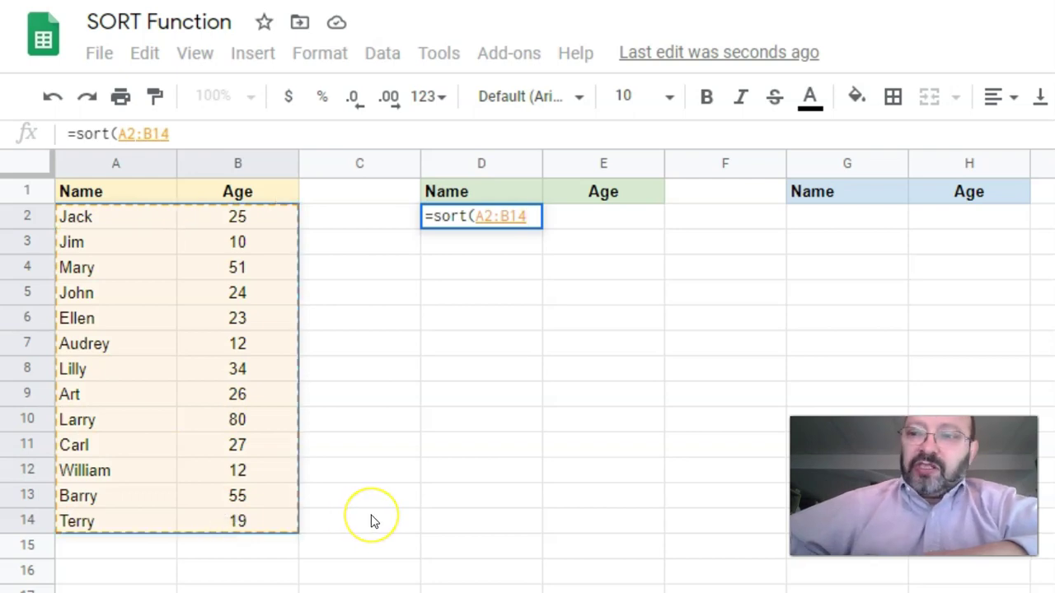
type(",")
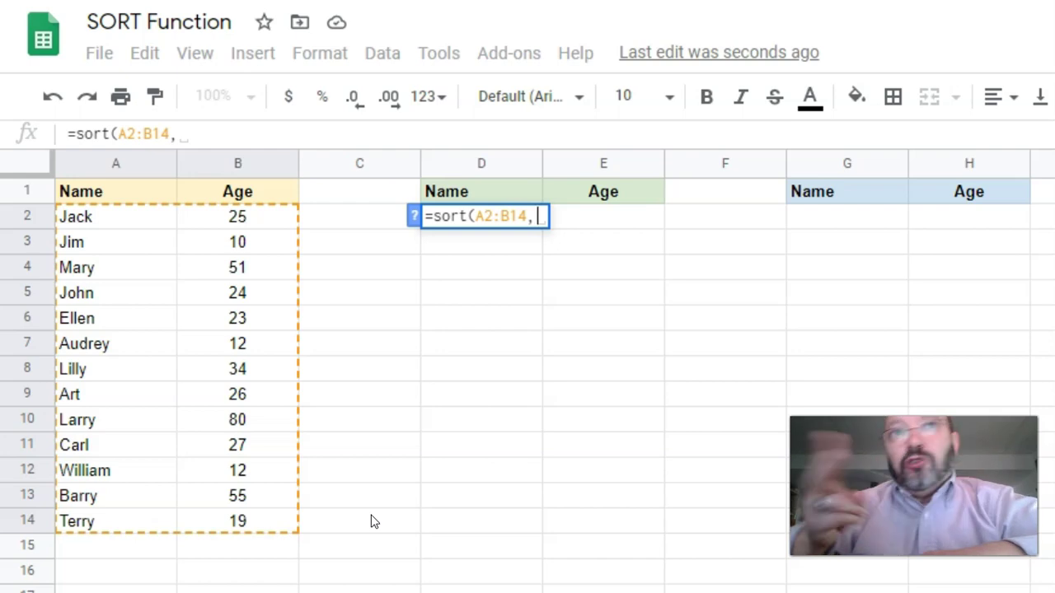
type("1")
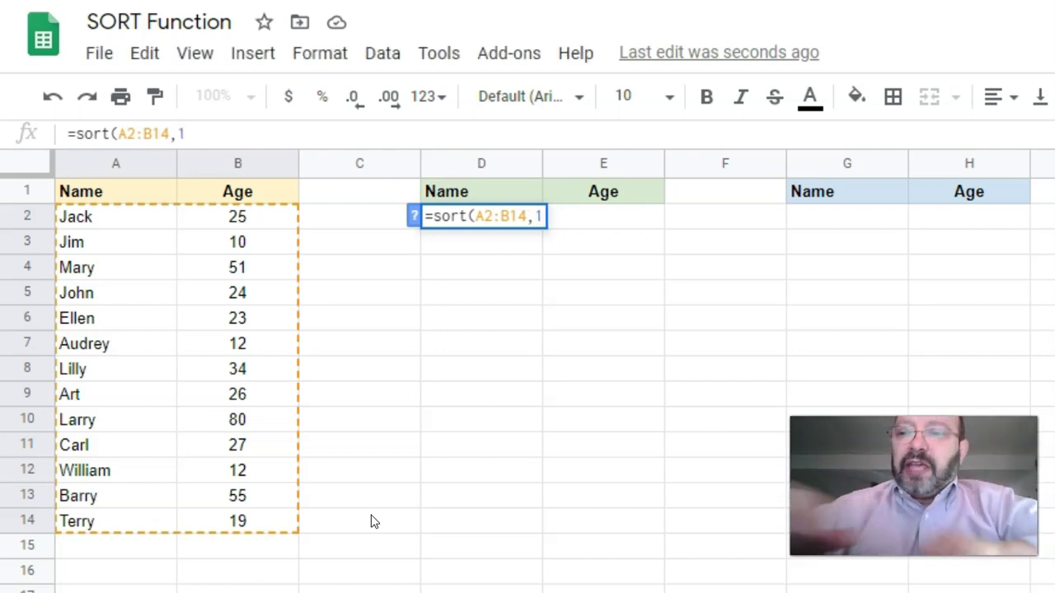
type(",true)")
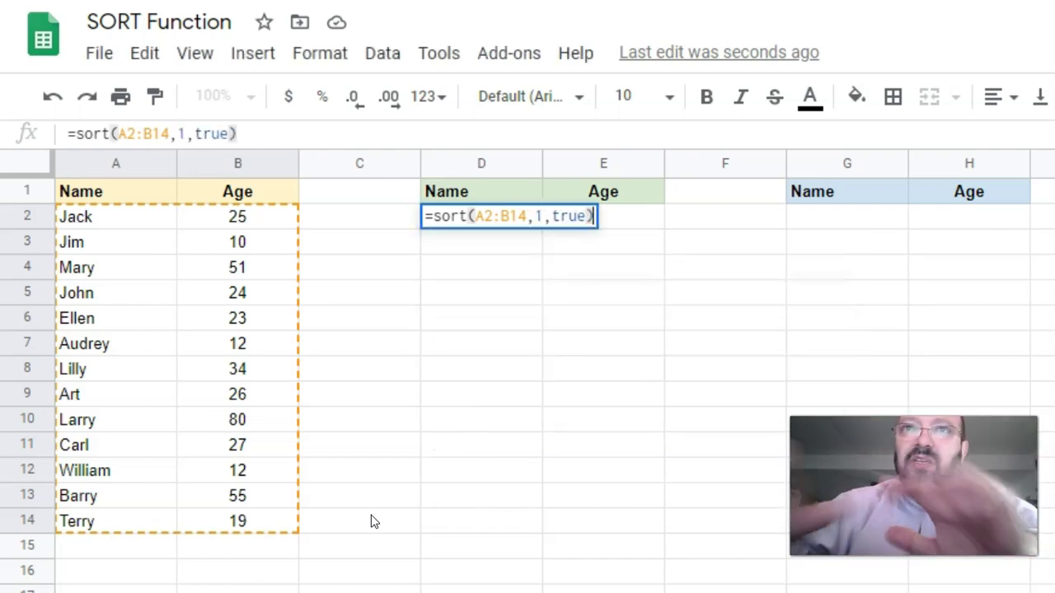
key("Return")
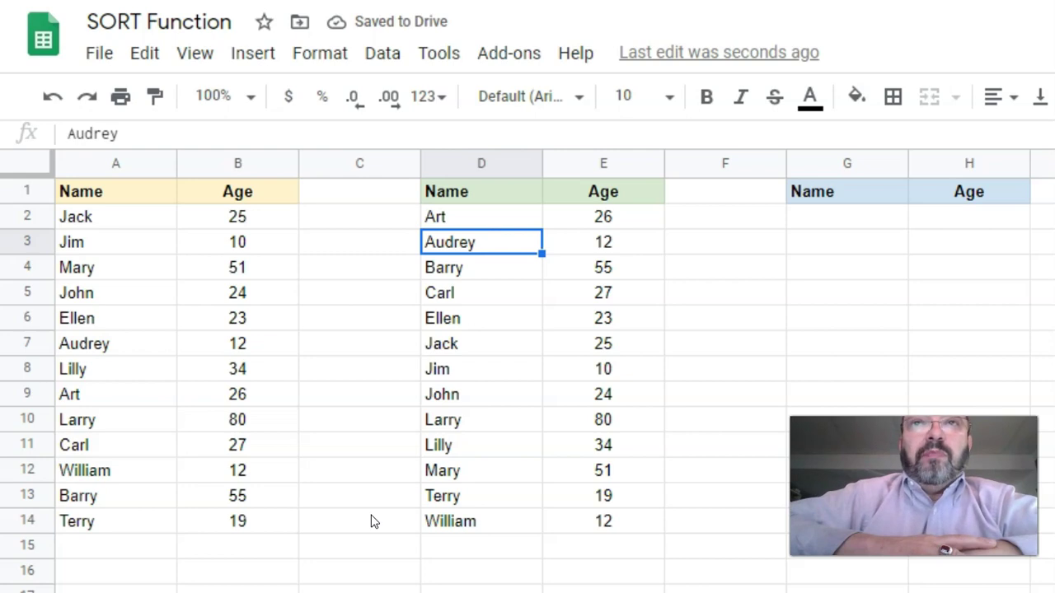
- Try ordering the green table by age by changing the sort column in D2's formula to 2, and revert it
left_click(486, 216)
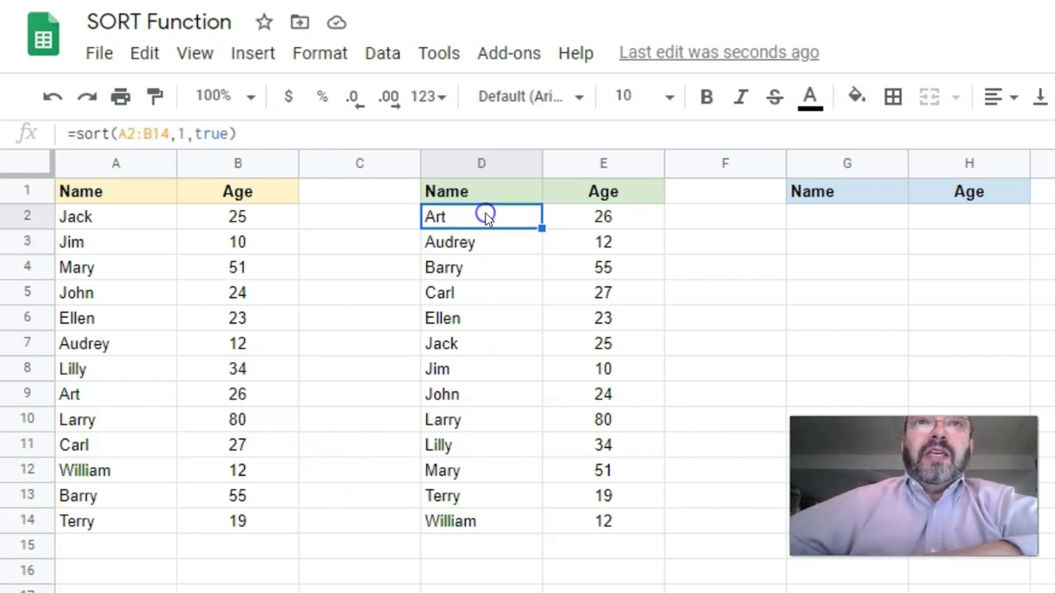
left_click(188, 133)
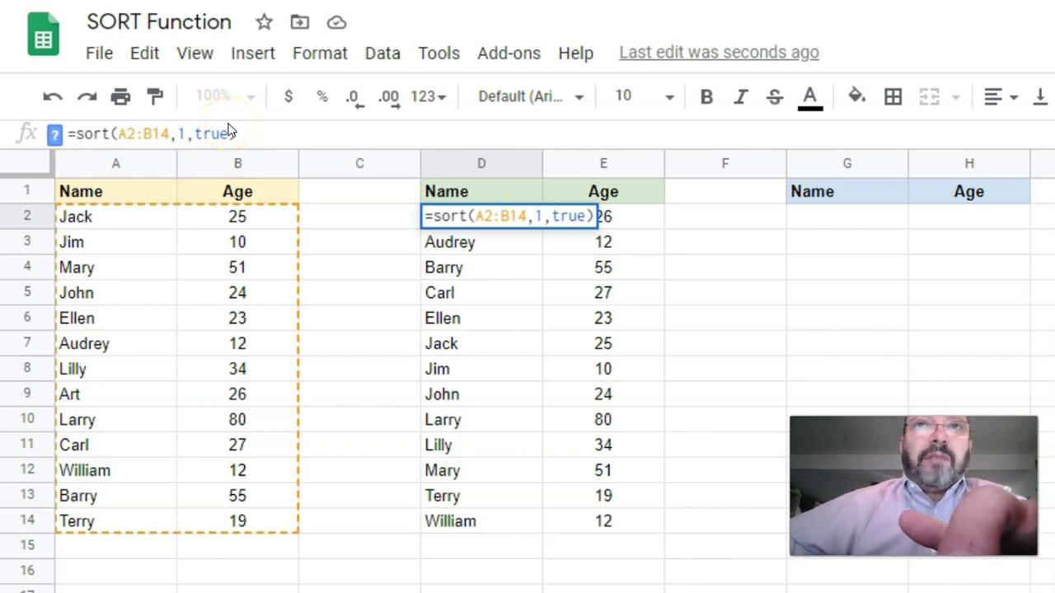
key("BackSpace")
type("2")
key("Return")
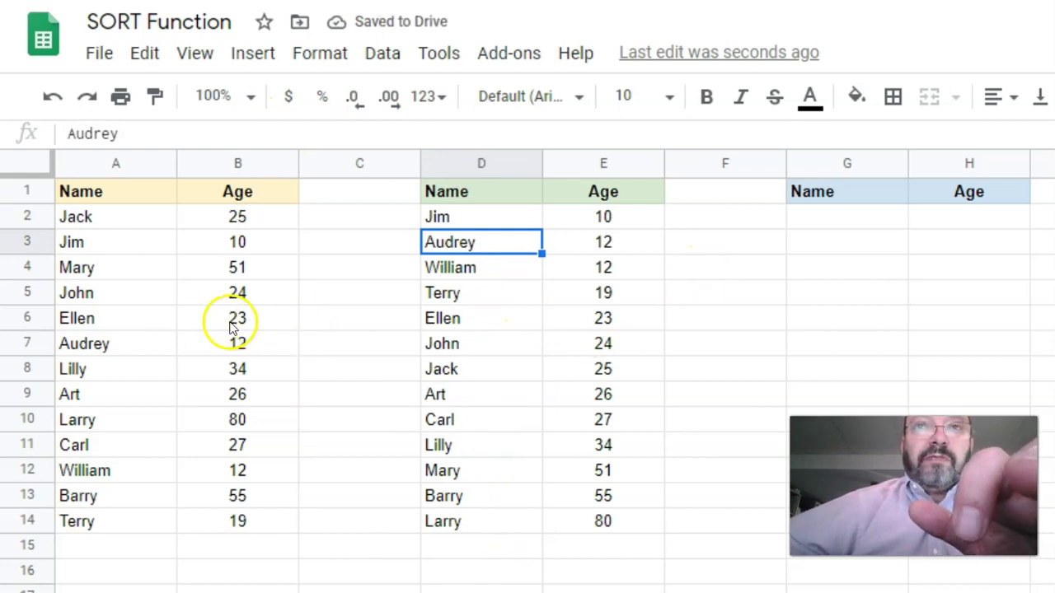
left_click(501, 214)
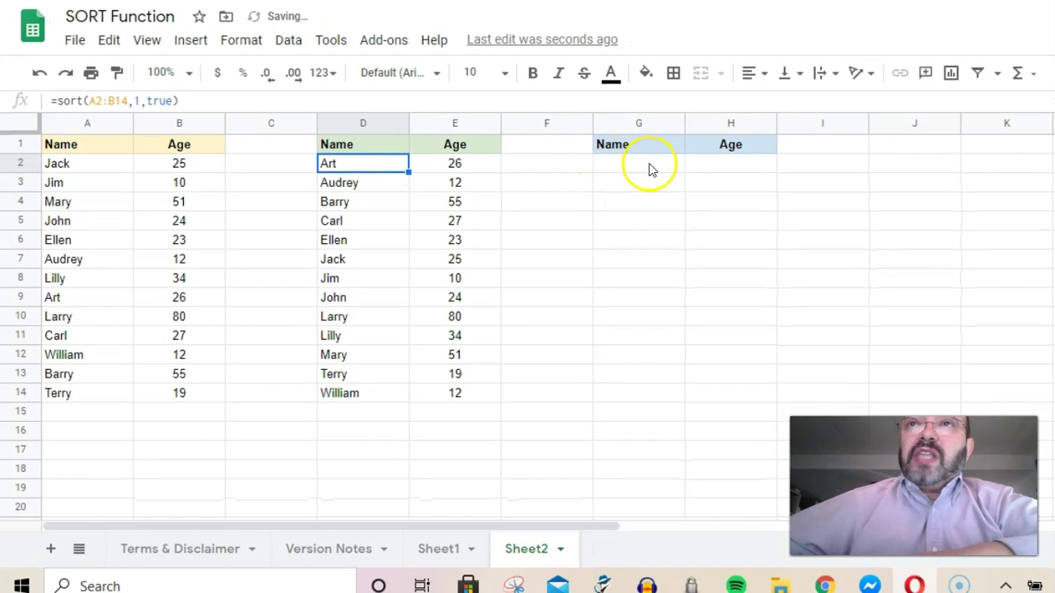
- Enter =sort(A2:B14,2,true) in G2, under the blue table's Name header, to list the rows by ascending age
left_click(800, 203)
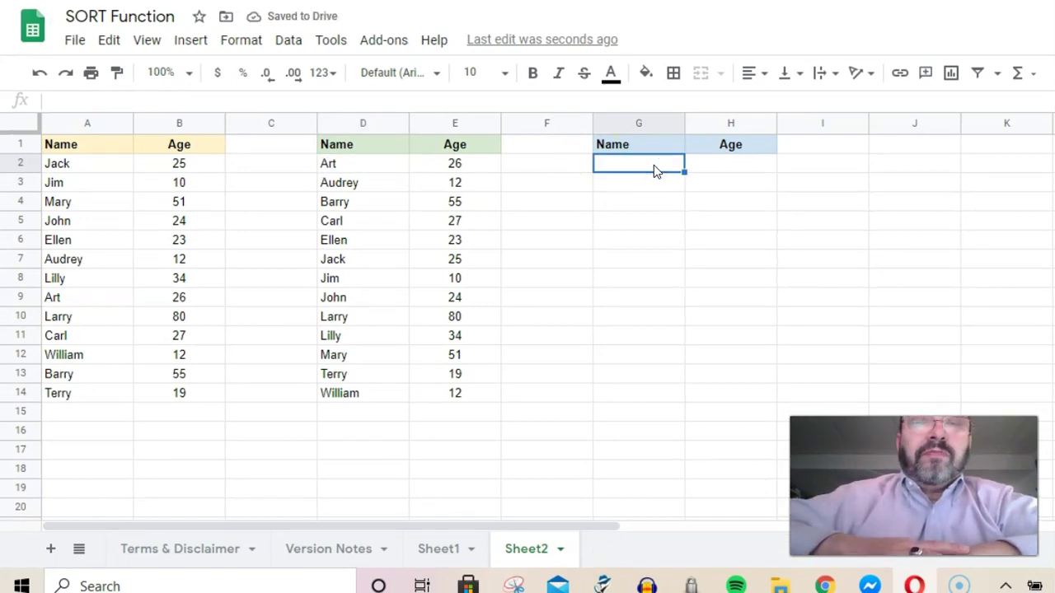
type("=sort(")
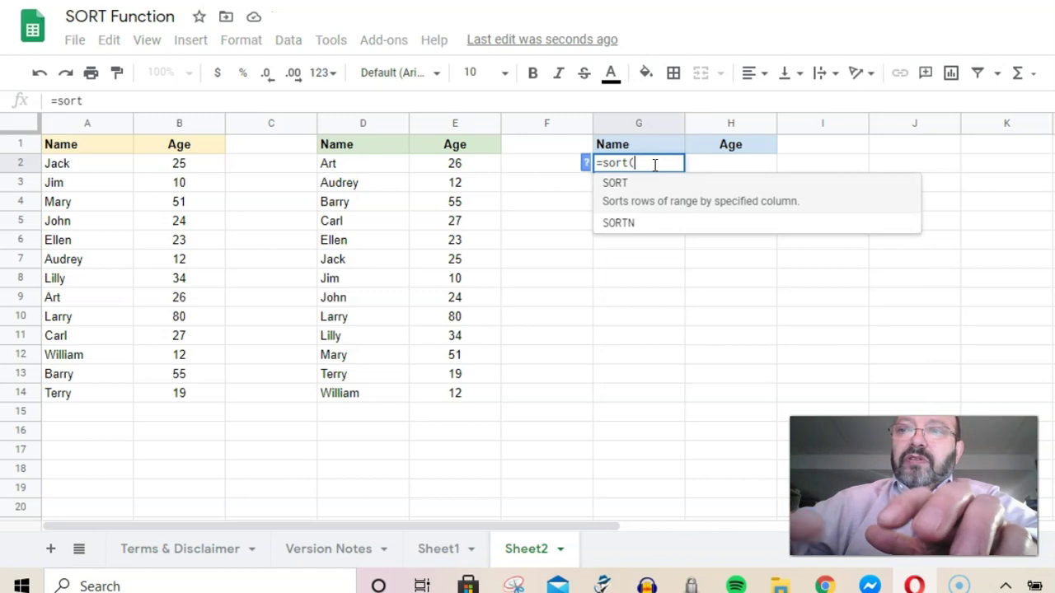
left_click_drag(91, 164, 206, 409)
type(",2")
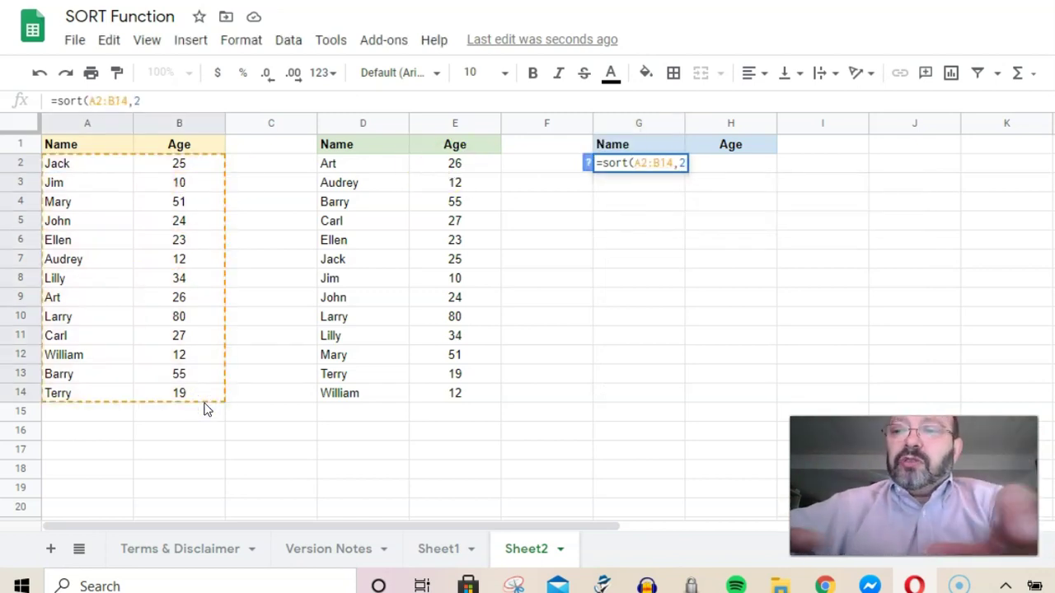
type(",tru")
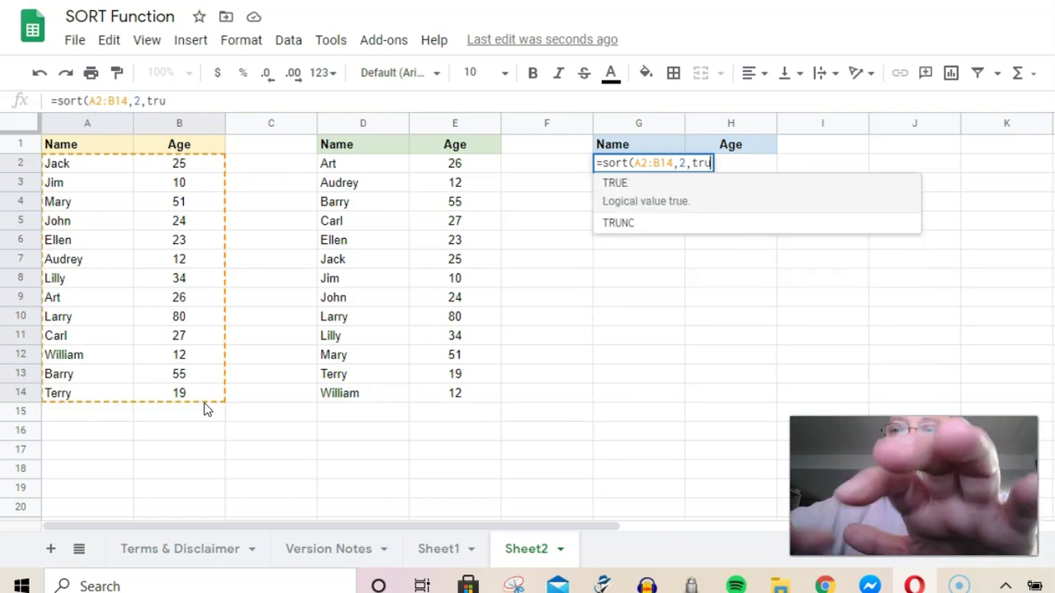
type("e)")
key("Return")
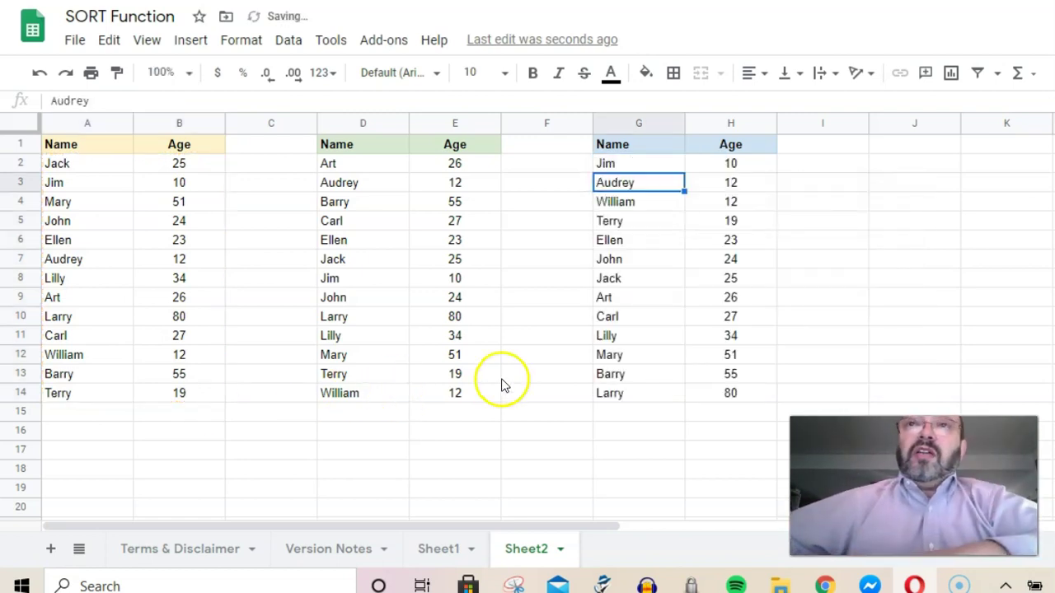
- Try a descending age order by changing true to false in G2's formula, and undo the change
left_click(629, 168)
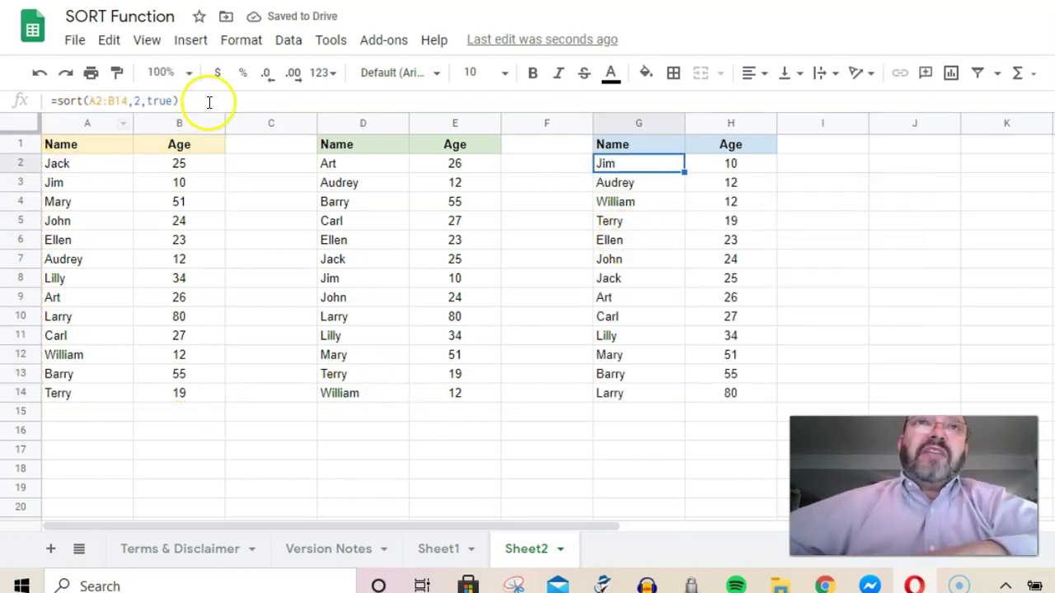
double_click(169, 101)
type("fals")
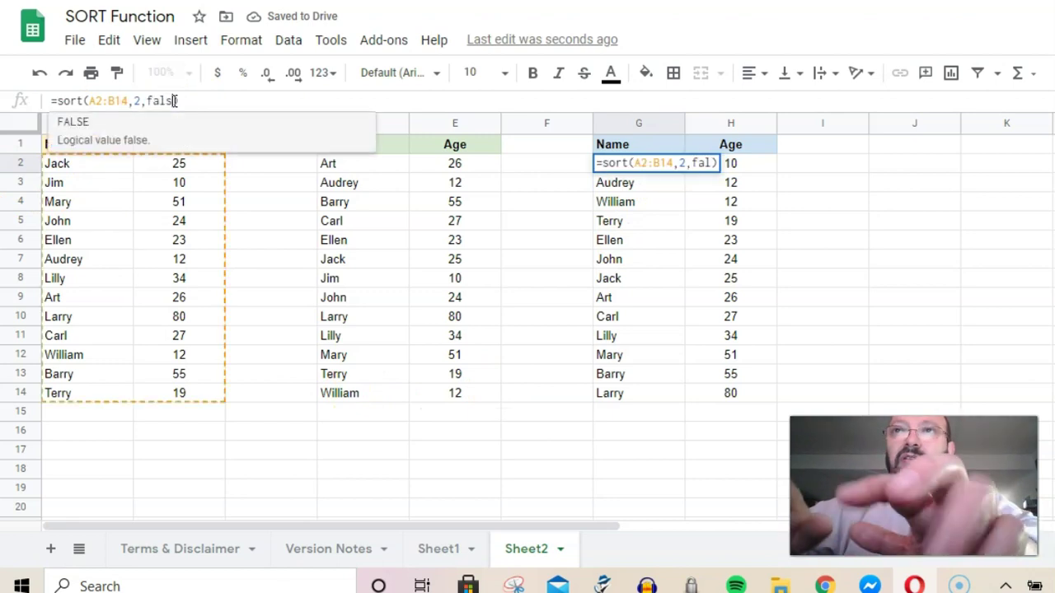
type("e")
key("Return")
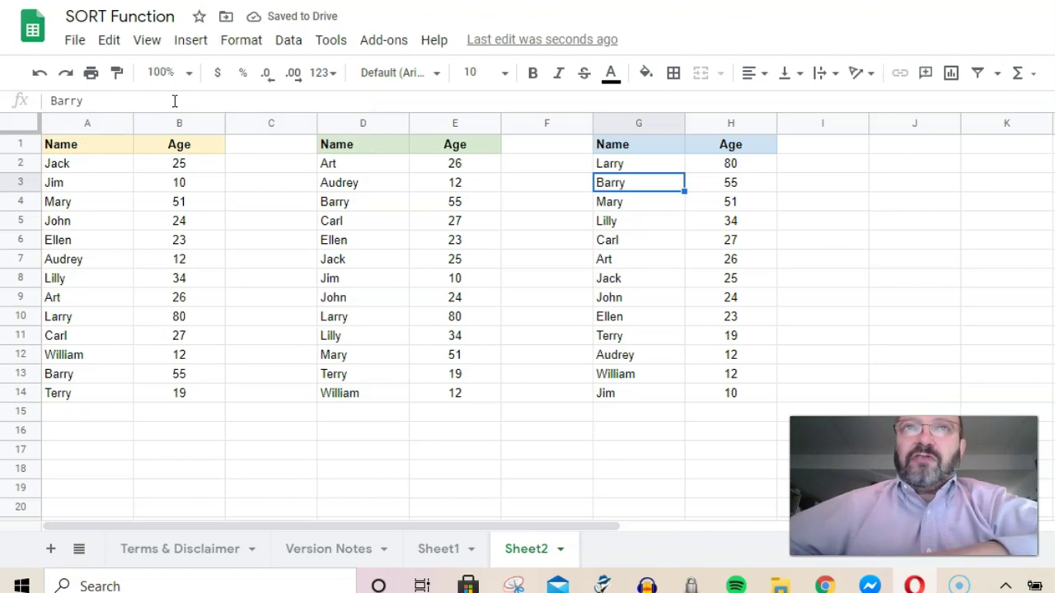
key("ctrl+z")
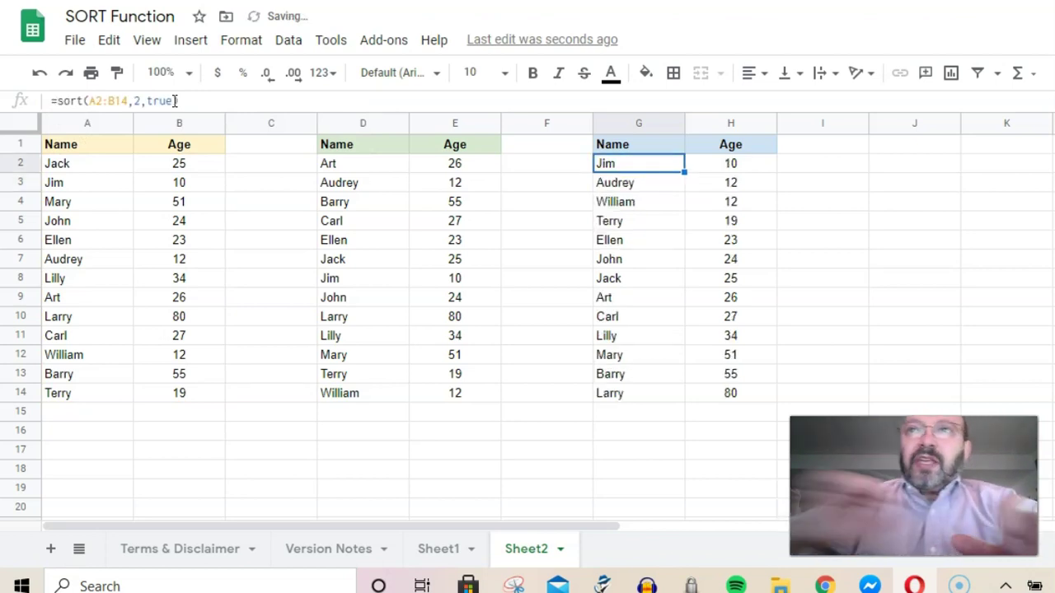
- Add a new entry to the original list, with the person's name in A15 and age 90 in B15
left_click(110, 412)
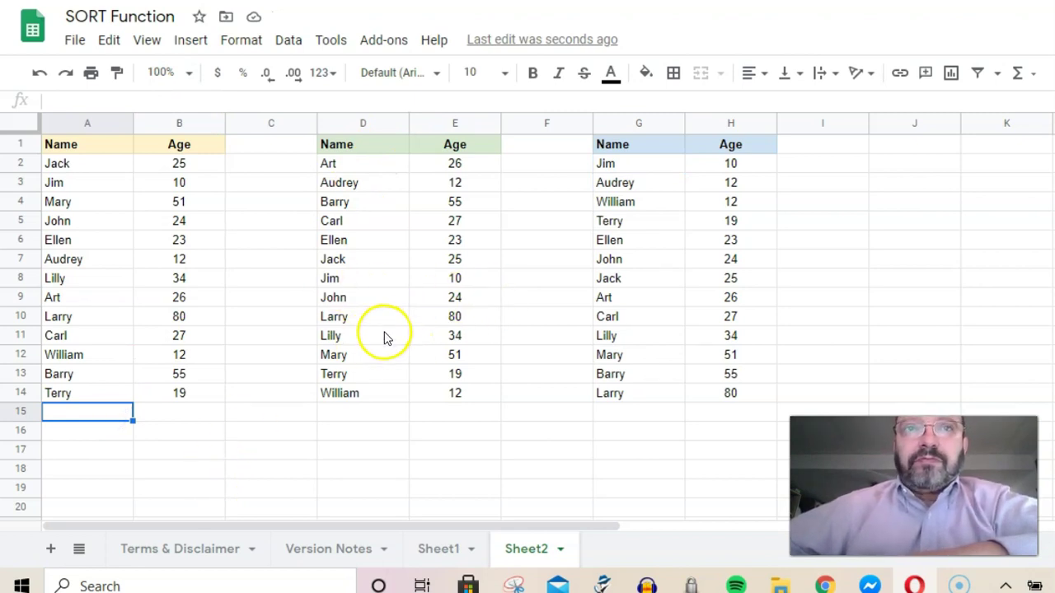
type("Tom")
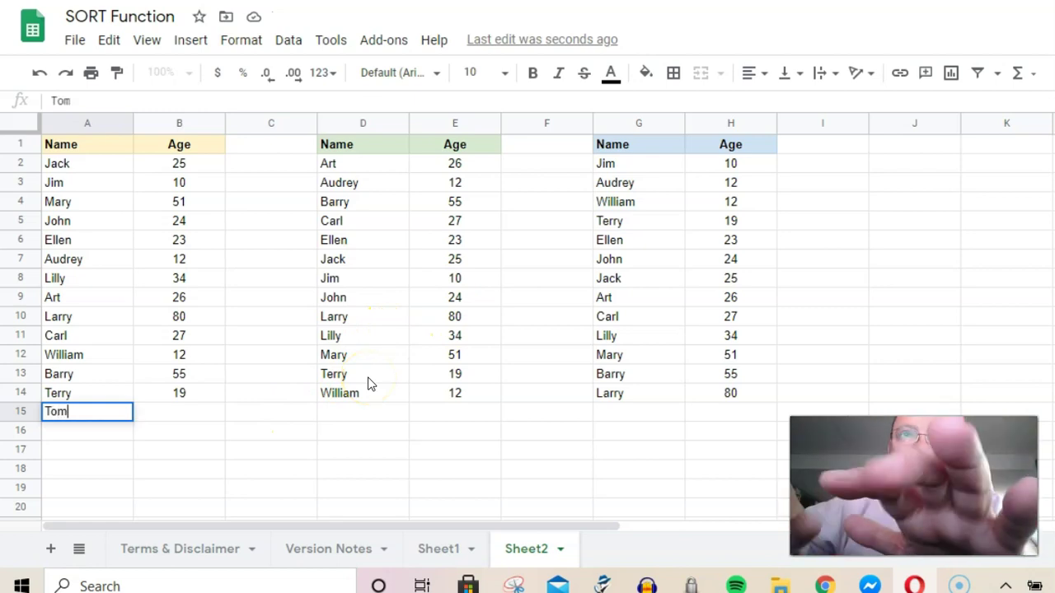
left_click(190, 410)
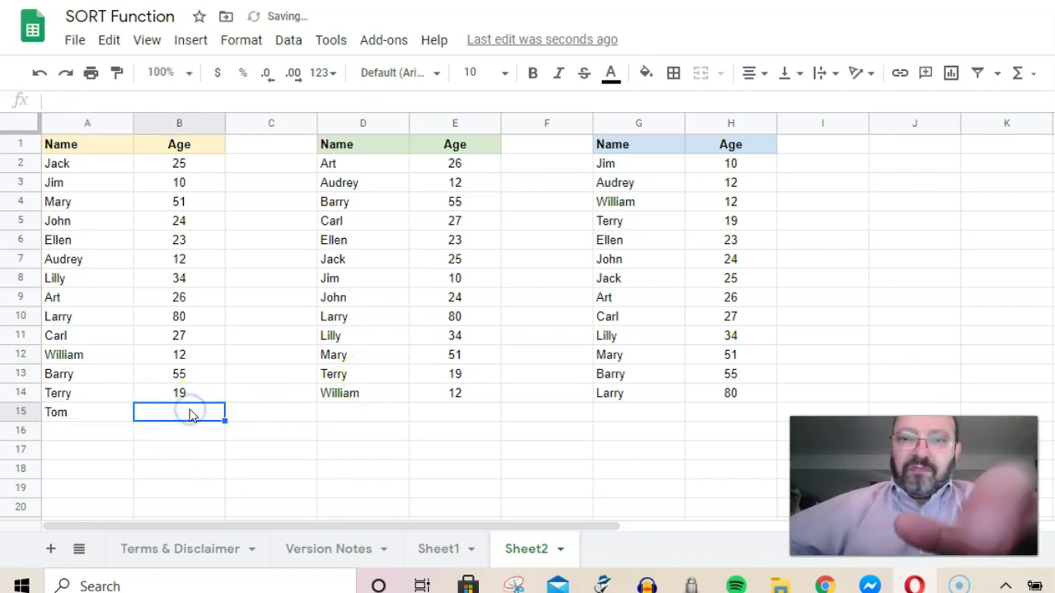
type("90")
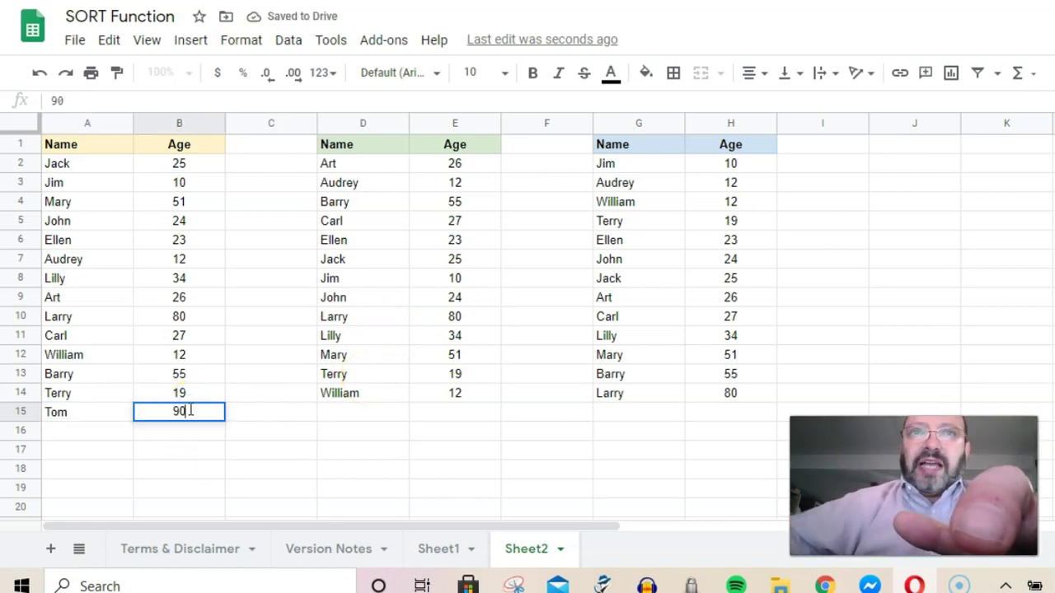
key("Return")
- Change the range in D2's SORT formula to the open-ended A2:B so it includes newly added rows
left_click(363, 417)
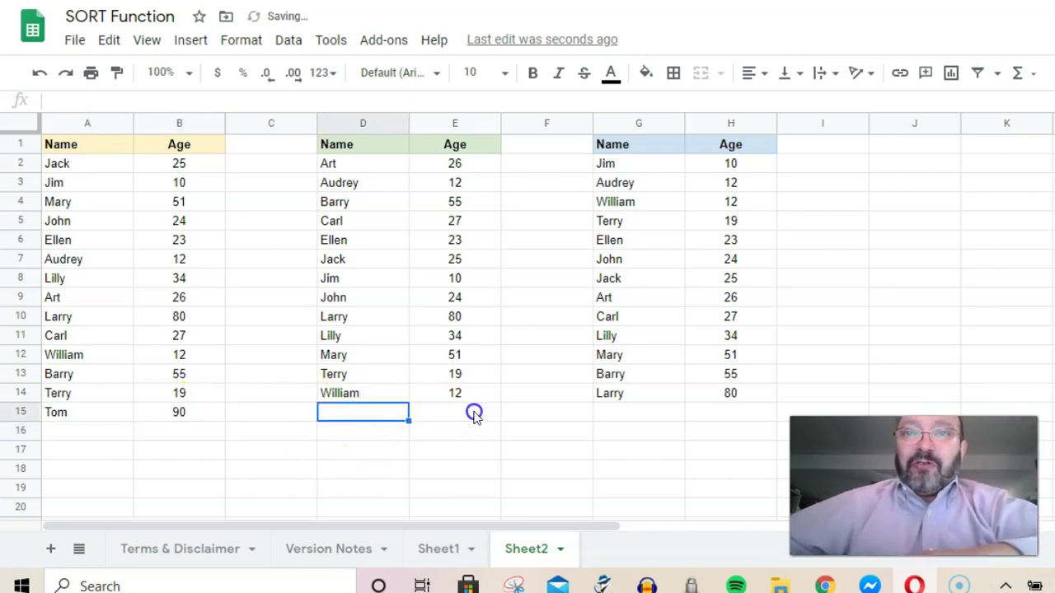
left_click(475, 415)
left_click(381, 163)
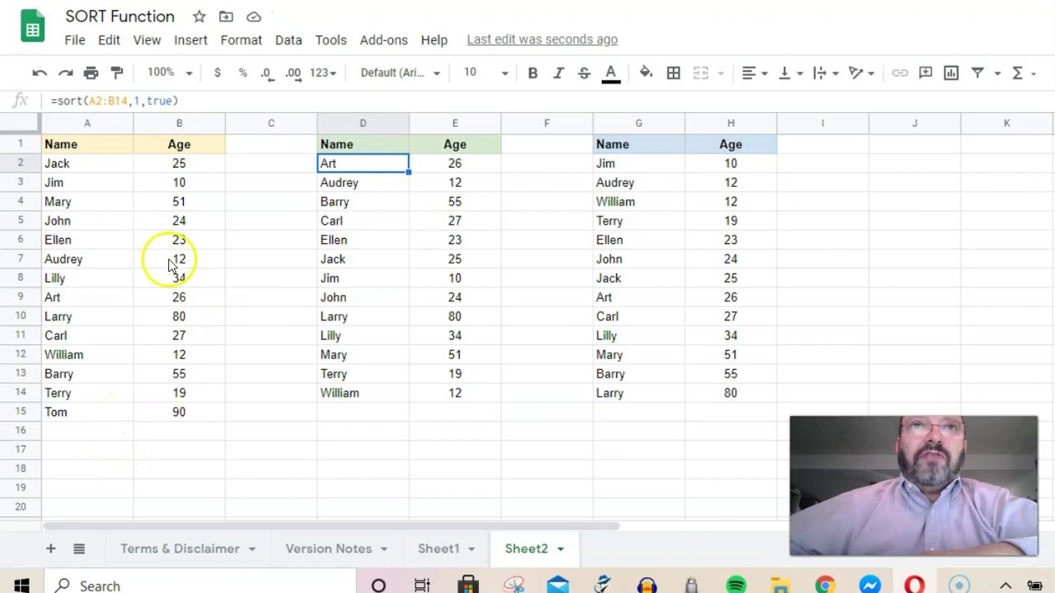
left_click(114, 102)
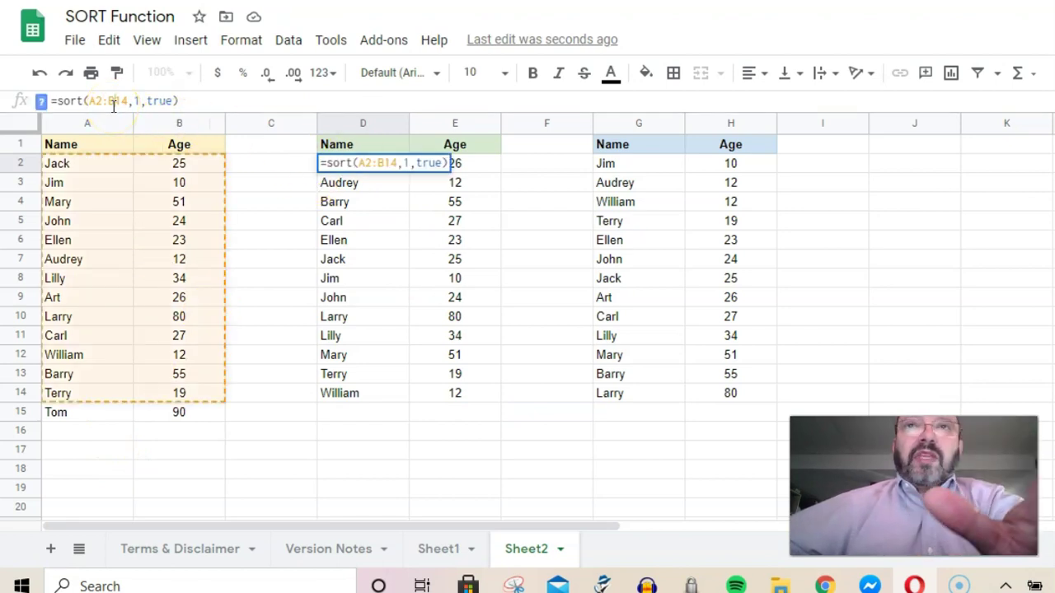
double_click(124, 101)
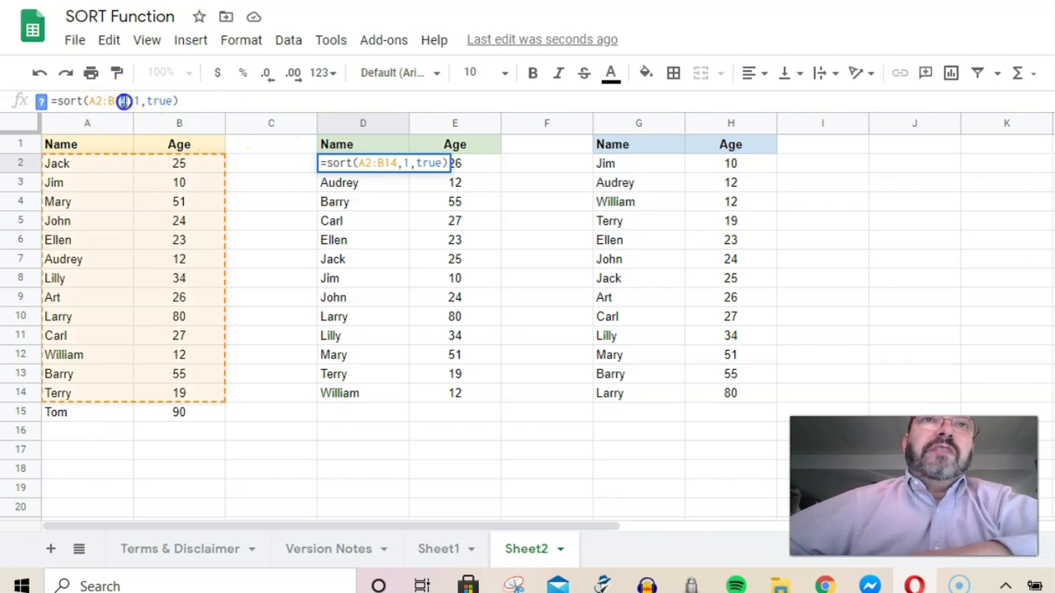
type("B")
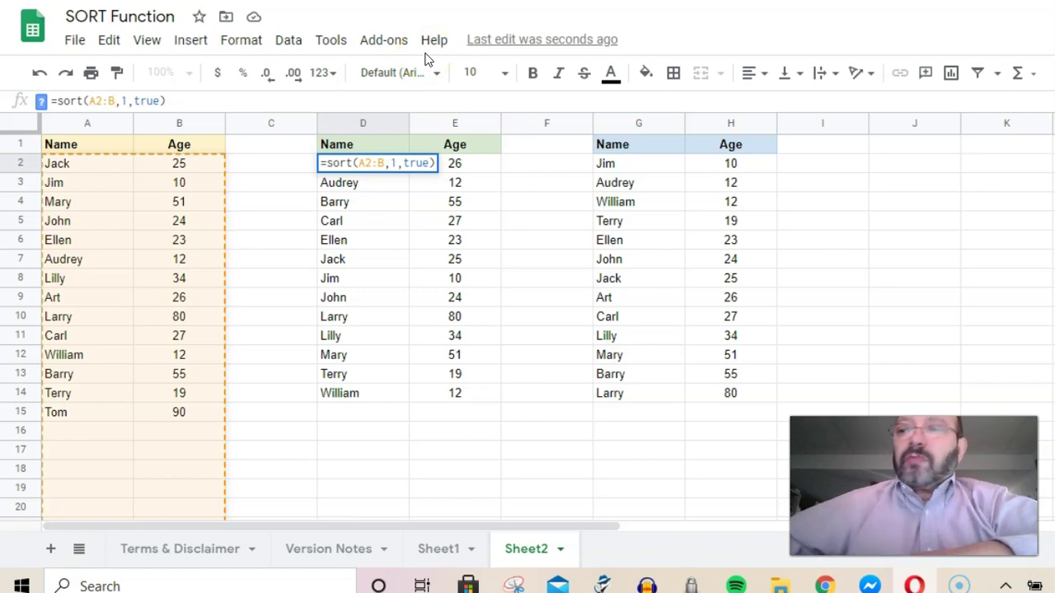
key("Return")
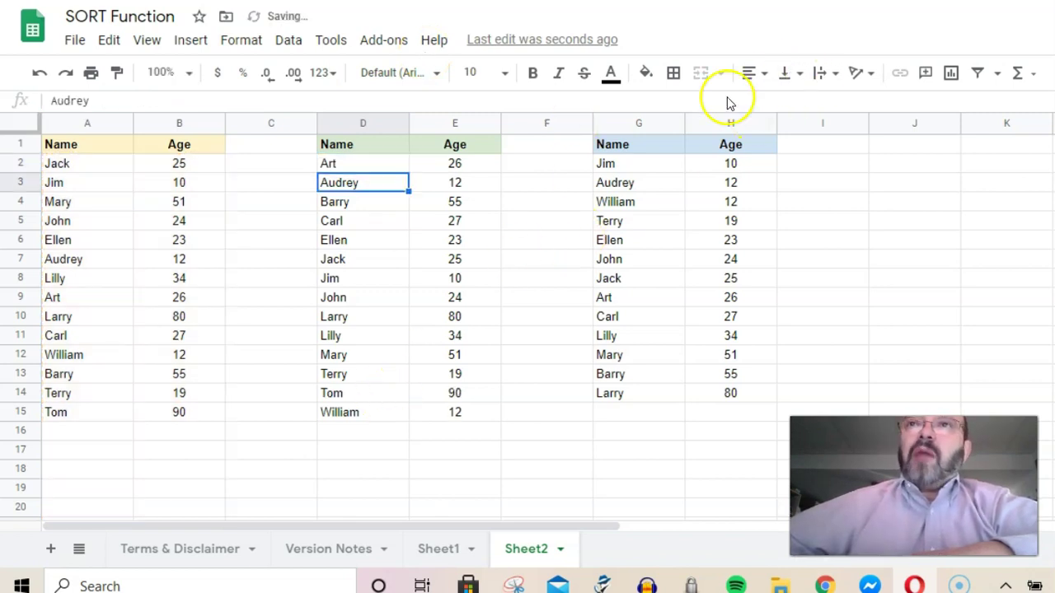
- Change the range in G2's SORT formula to the open-ended A2:B so the age-sorted table includes newly added rows
left_click(637, 161)
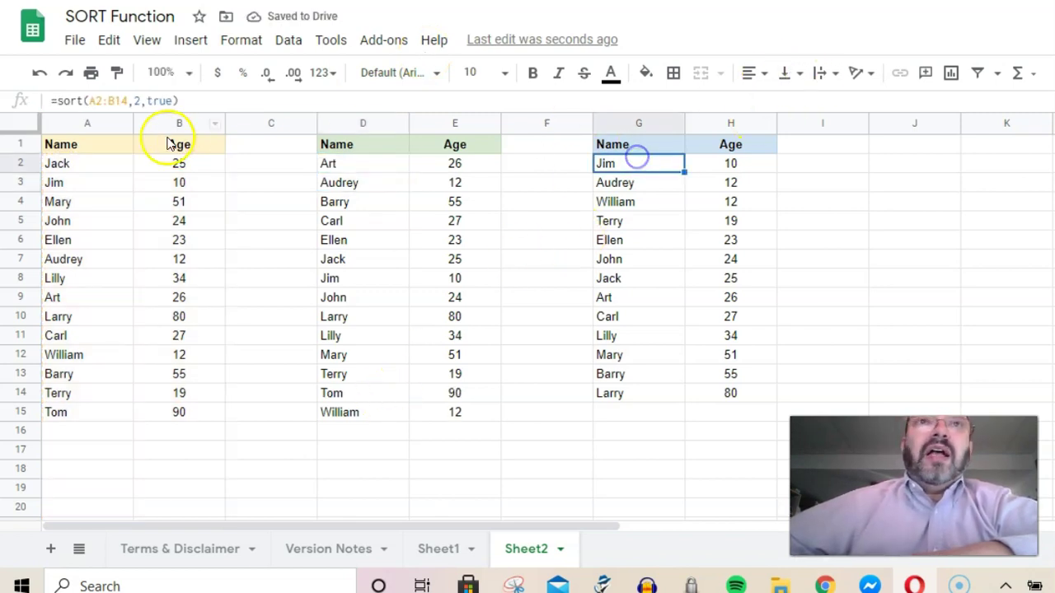
left_click(124, 101)
key("BackSpace")
key("BackSpace")
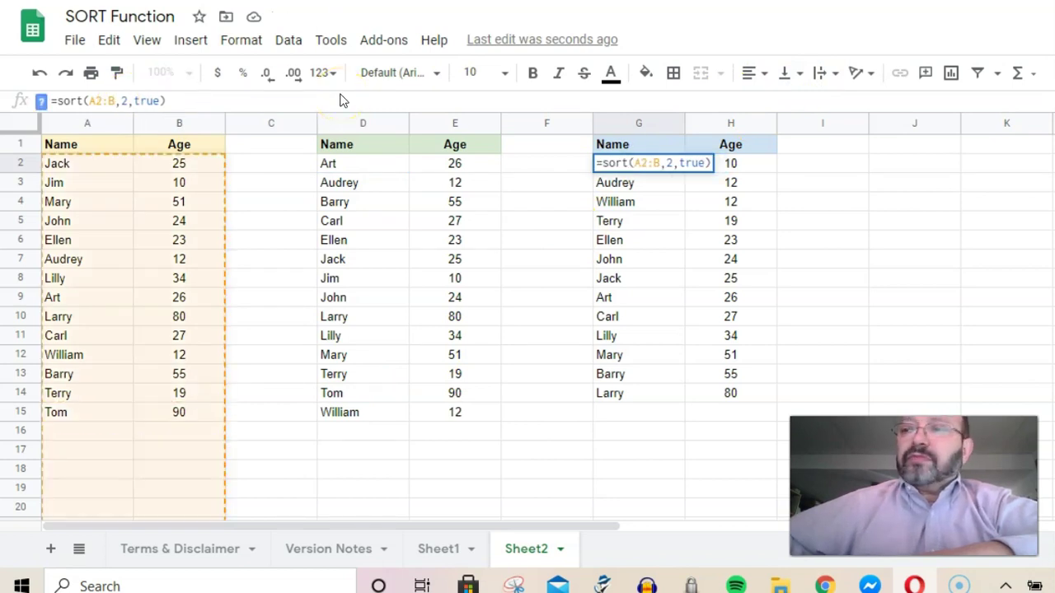
key("Return")
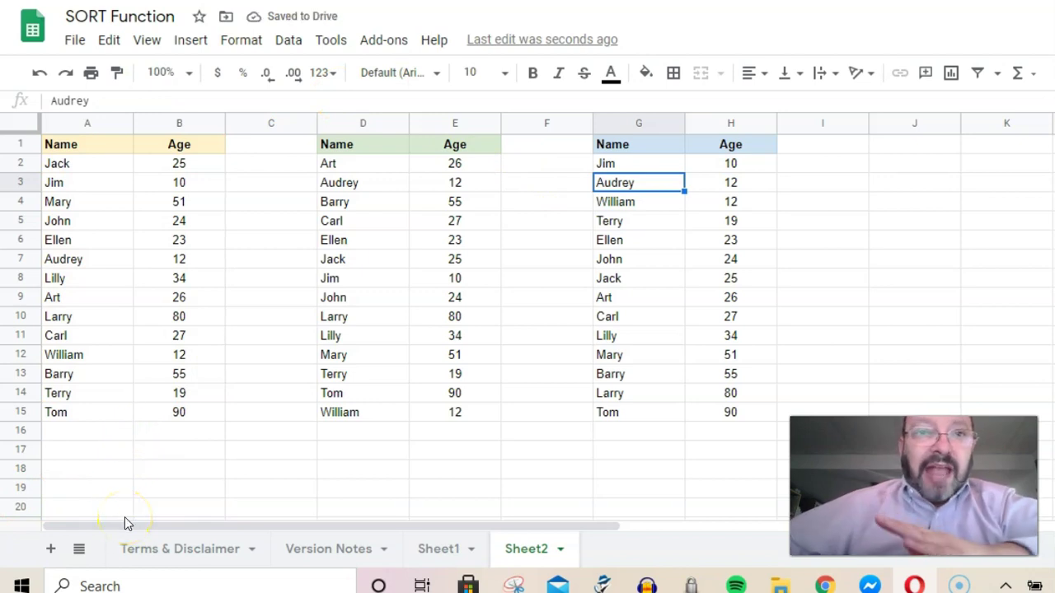
- Add another entry to the original list, with the person's name in A16 and age 5 in B16, and check its row in both sorted tables
left_click(115, 432)
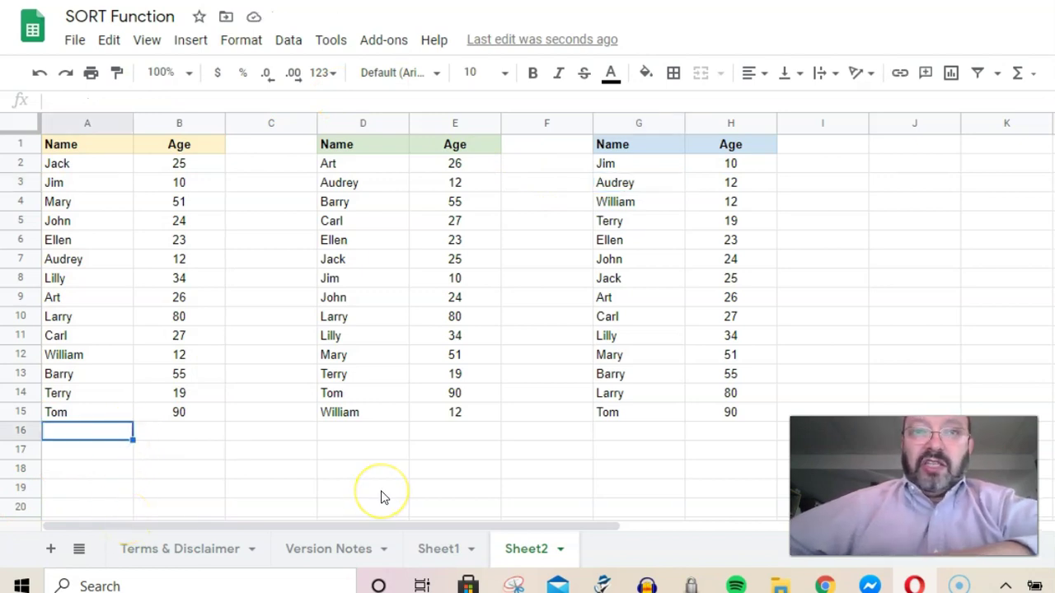
type("Gordon")
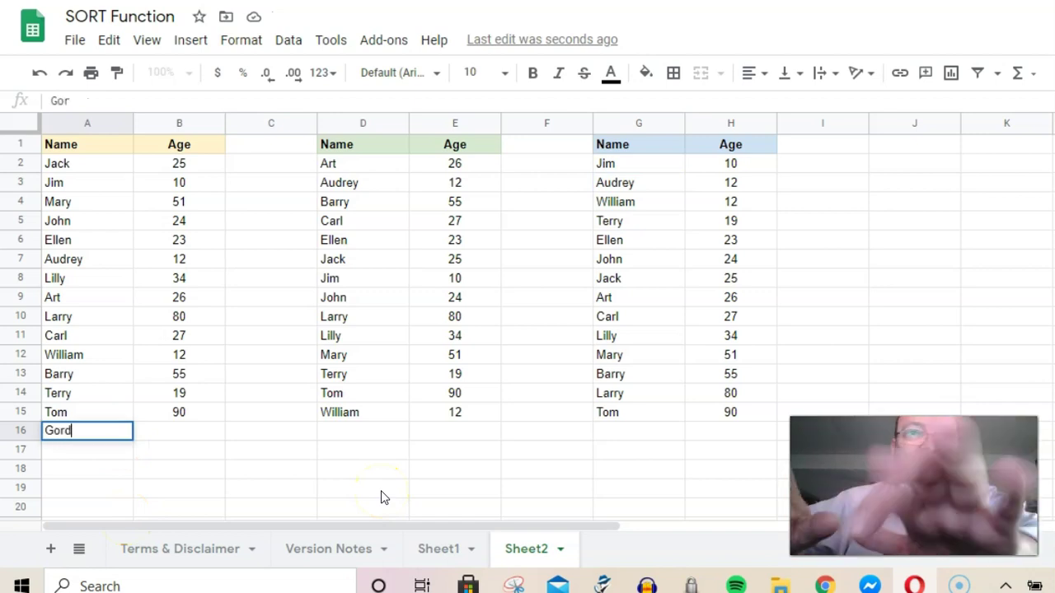
left_click(206, 435)
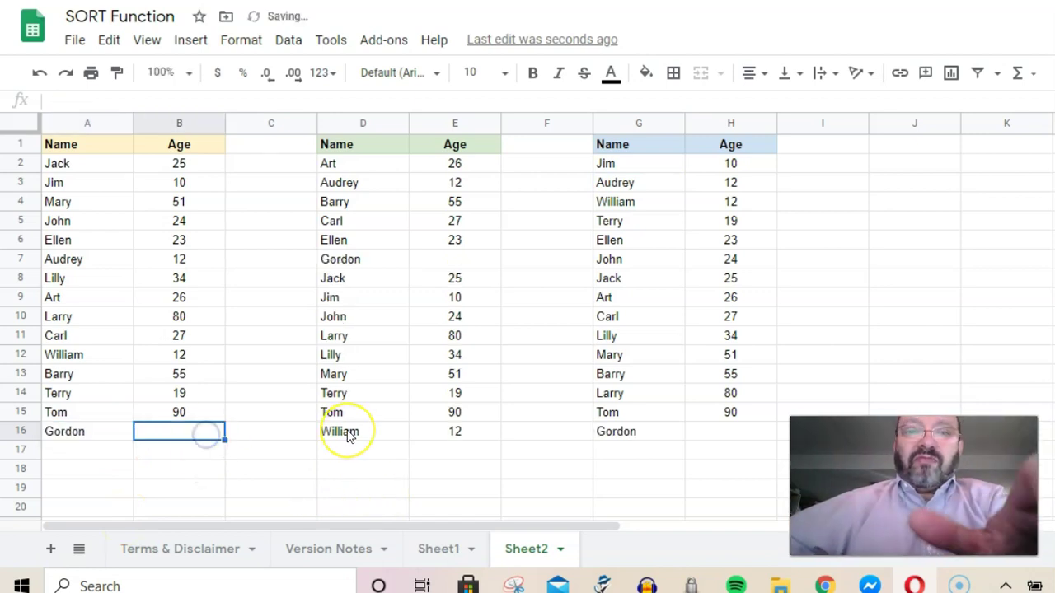
type("5")
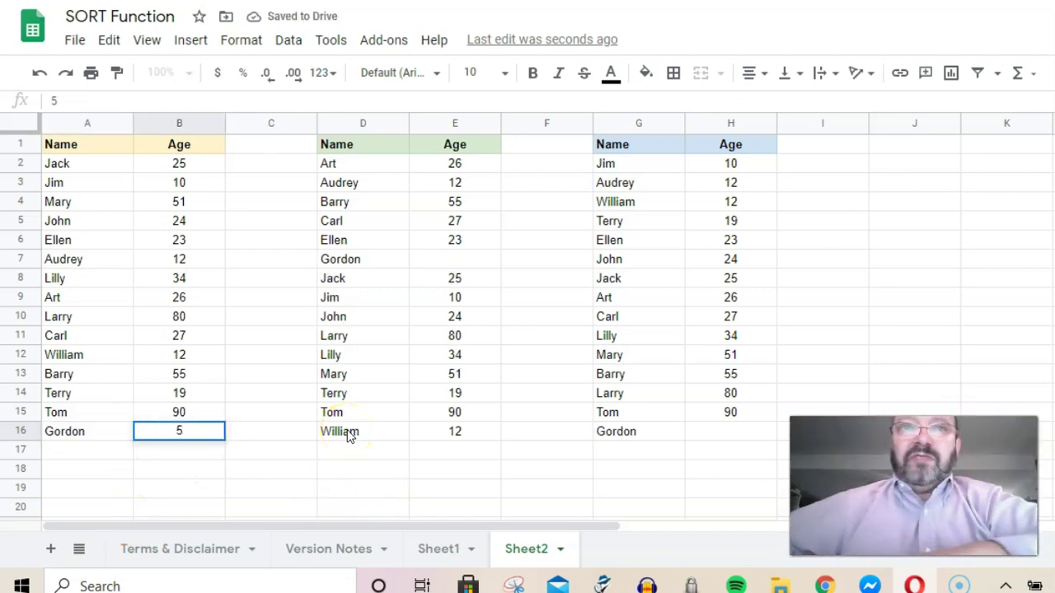
key("Return")
left_click_drag(643, 163, 739, 163)
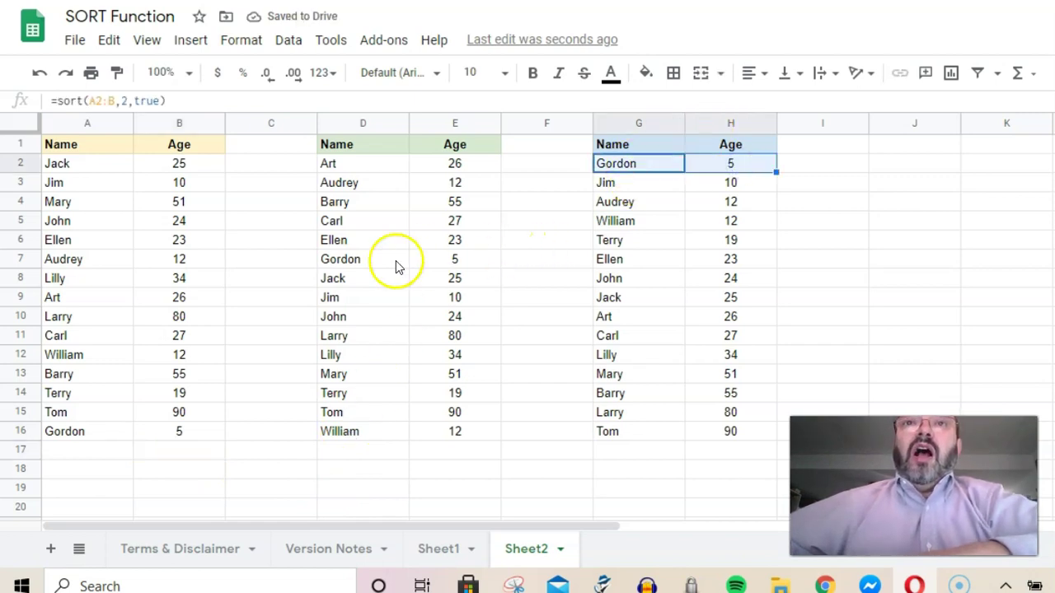
left_click_drag(394, 264, 464, 260)
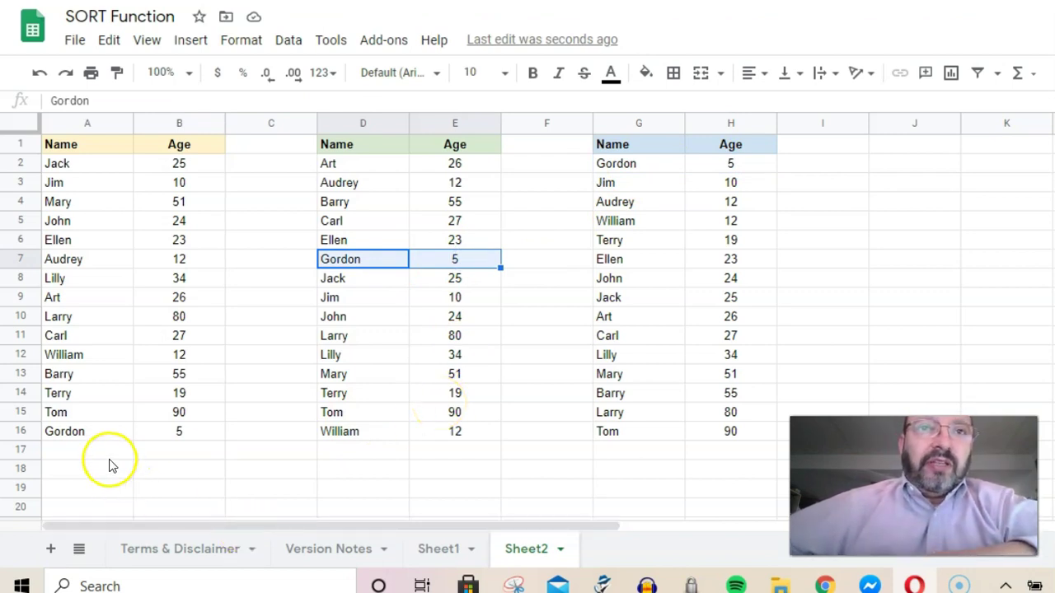
left_click(333, 379)
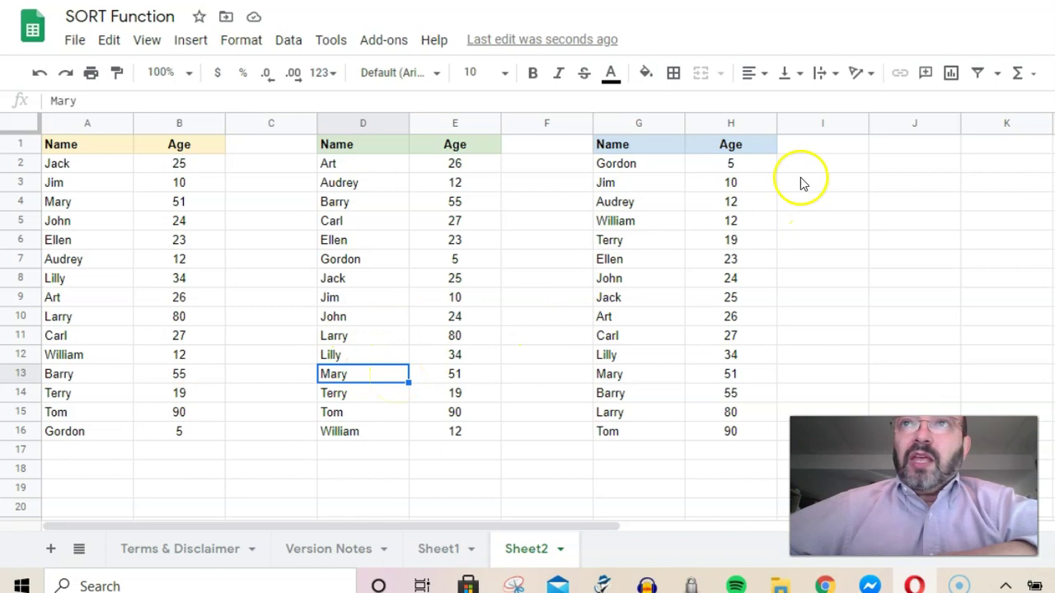
left_click(660, 168)
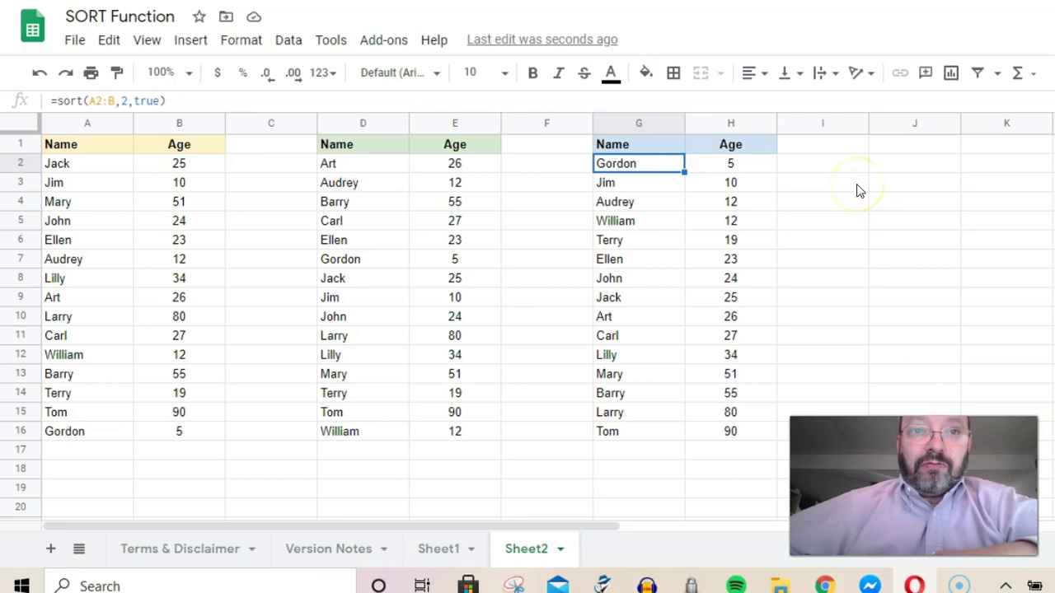
- Enter 1 in J1 to serve as the sort column number
left_click(890, 150)
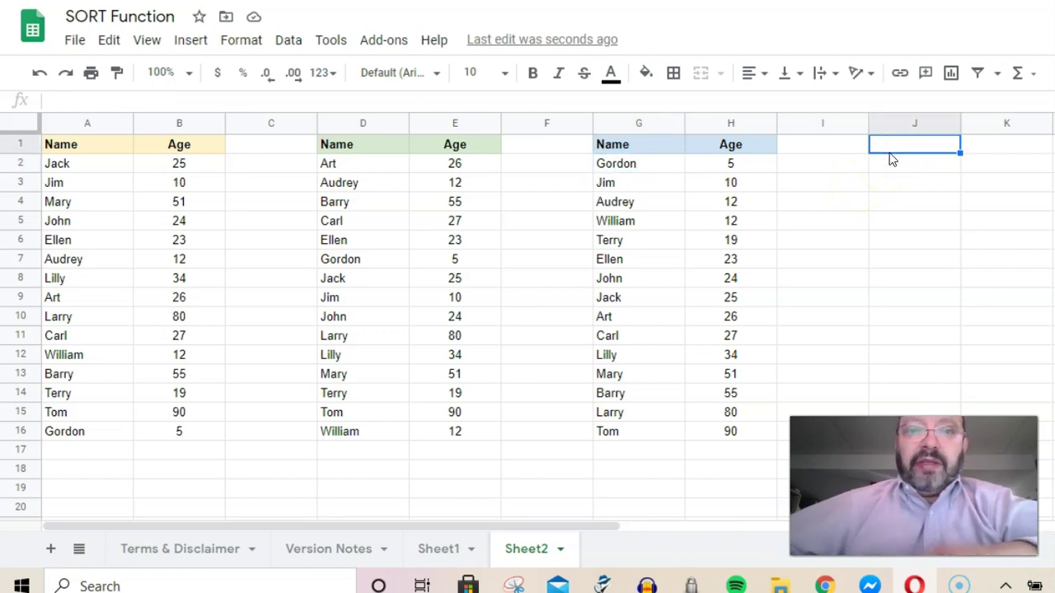
type("1")
key("Return")
left_click(898, 149)
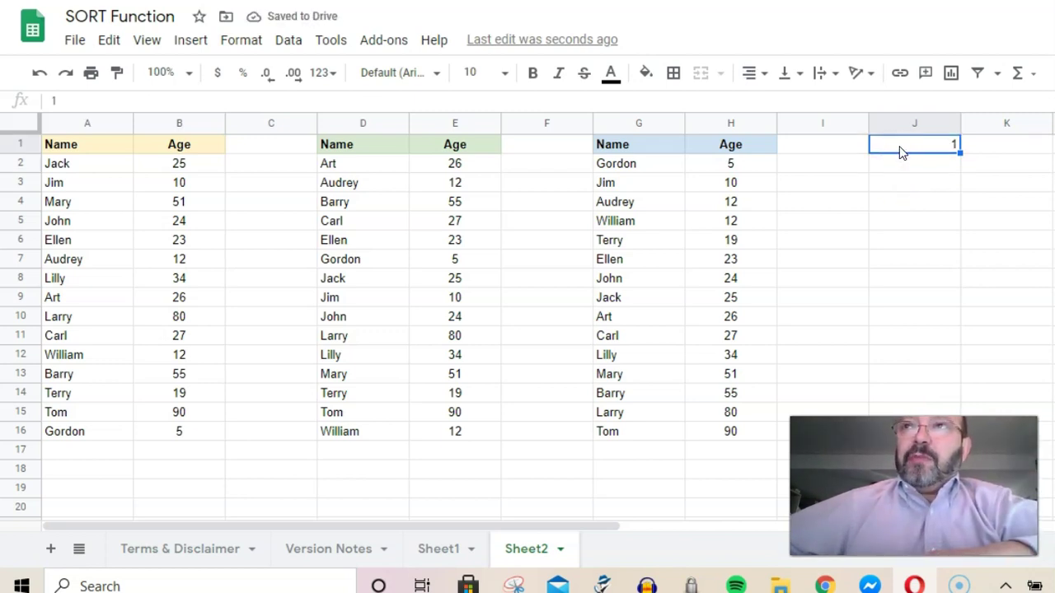
- Replace the sort column number 2 in G2's SORT formula with a reference to J1
left_click(671, 164)
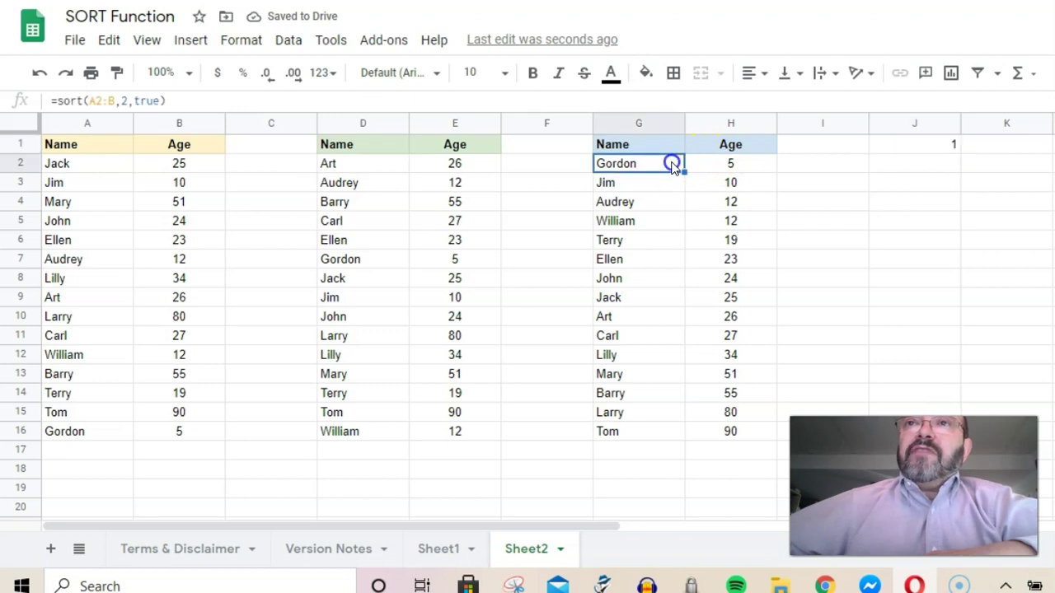
left_click(122, 101)
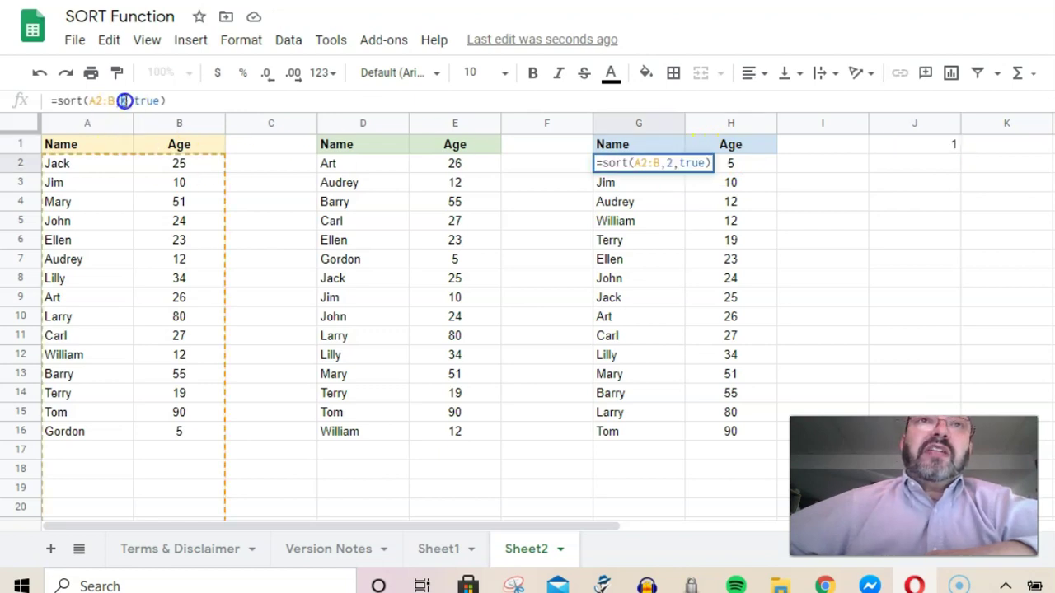
type("j1")
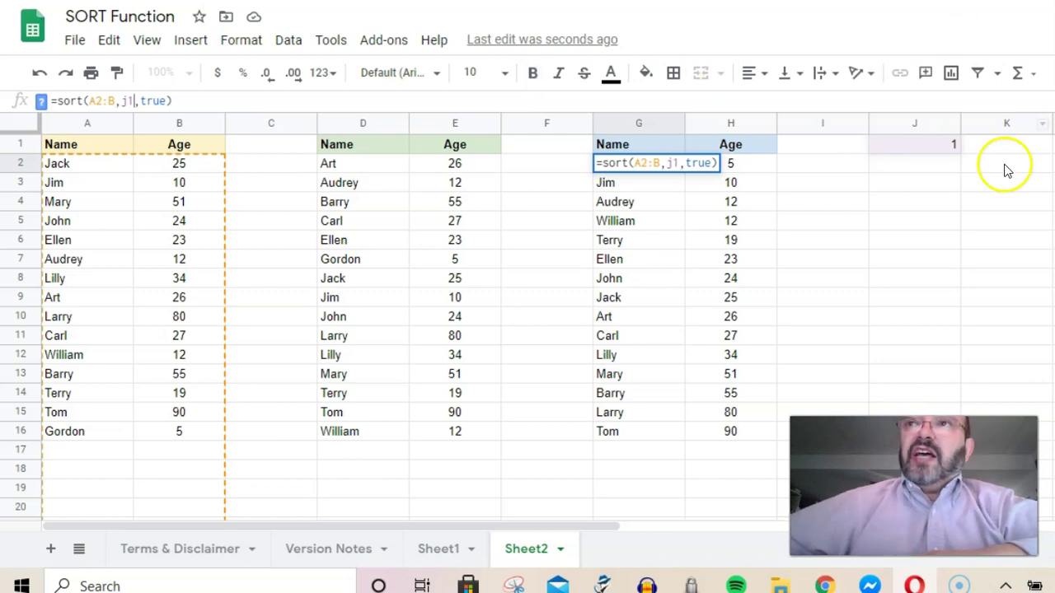
key("Return")
left_click(627, 166)
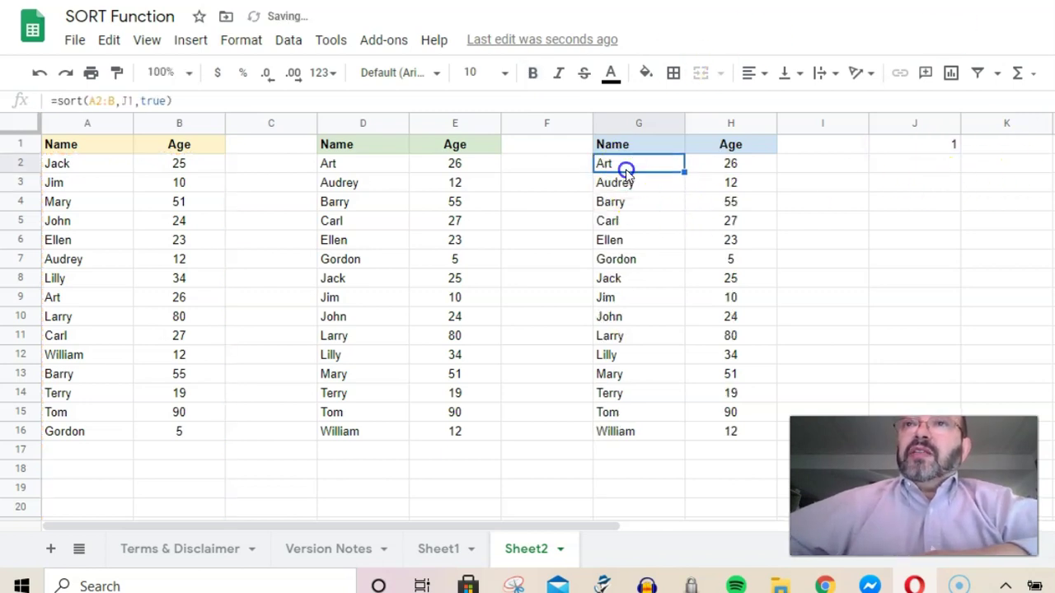
- Try sorting the blue table by age by setting the column number in J1 to 2
left_click(916, 146)
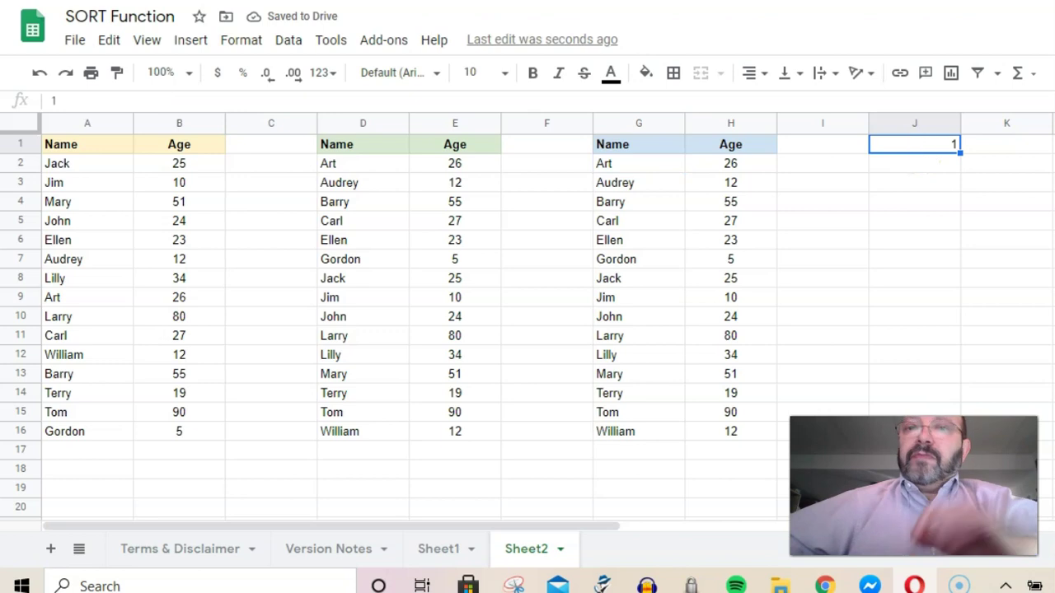
type("2")
key("Return")
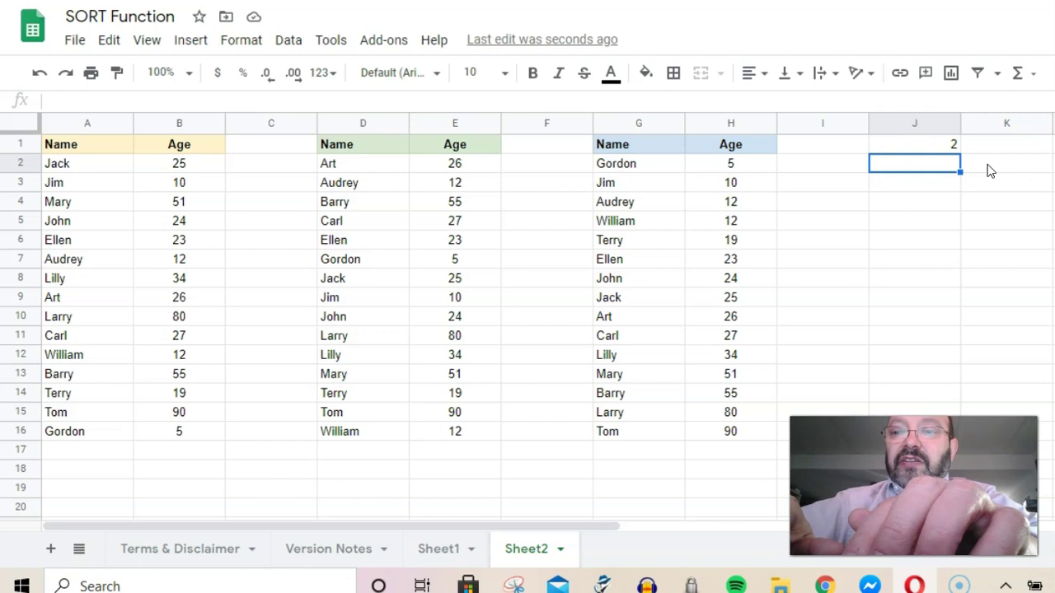
- Enter true in J2 to serve as the ascending-order setting
type("tr")
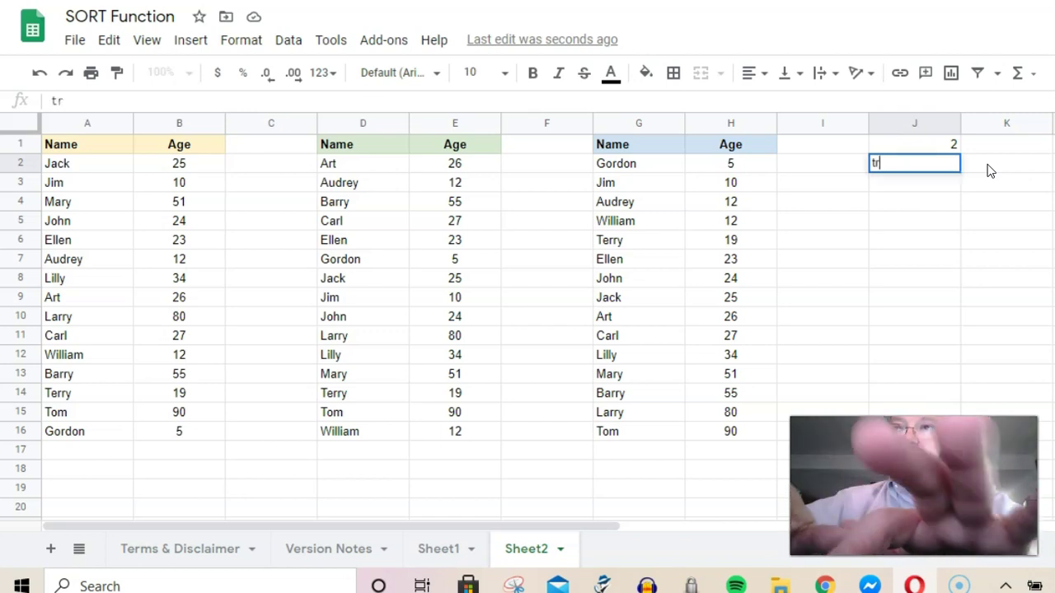
type("ue")
key("Return")
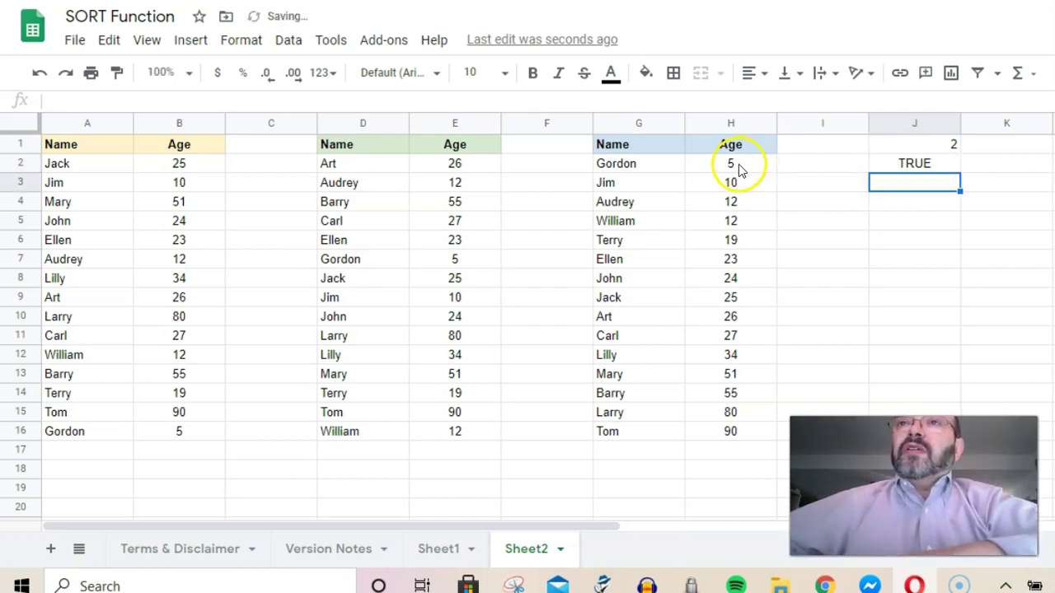
- Replace true in G2's SORT formula with a reference to J2, giving =sort(A2:B,J1,J2)
left_click(663, 168)
left_click(139, 100)
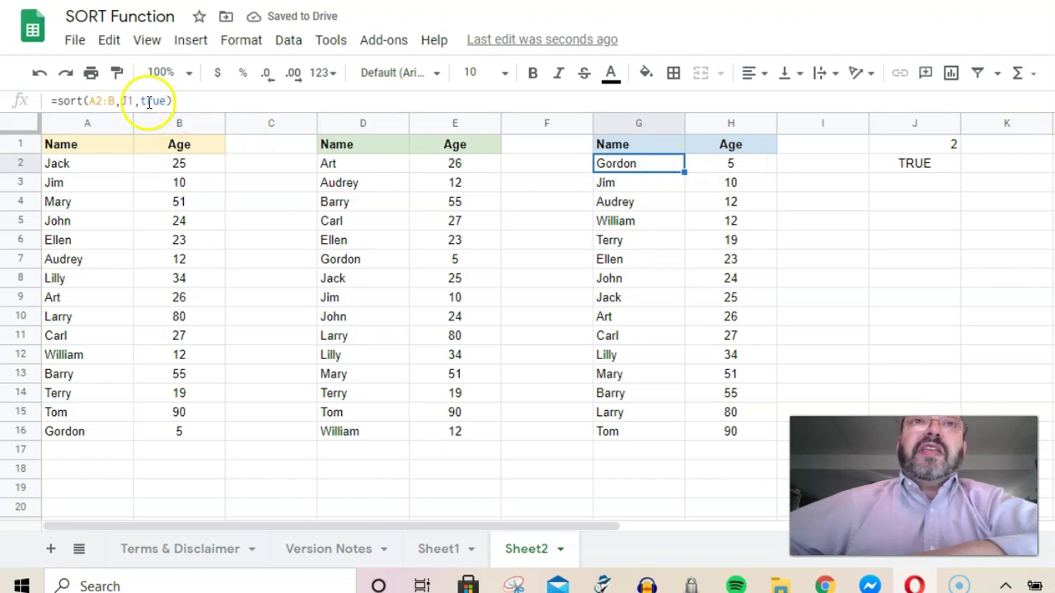
type(",")
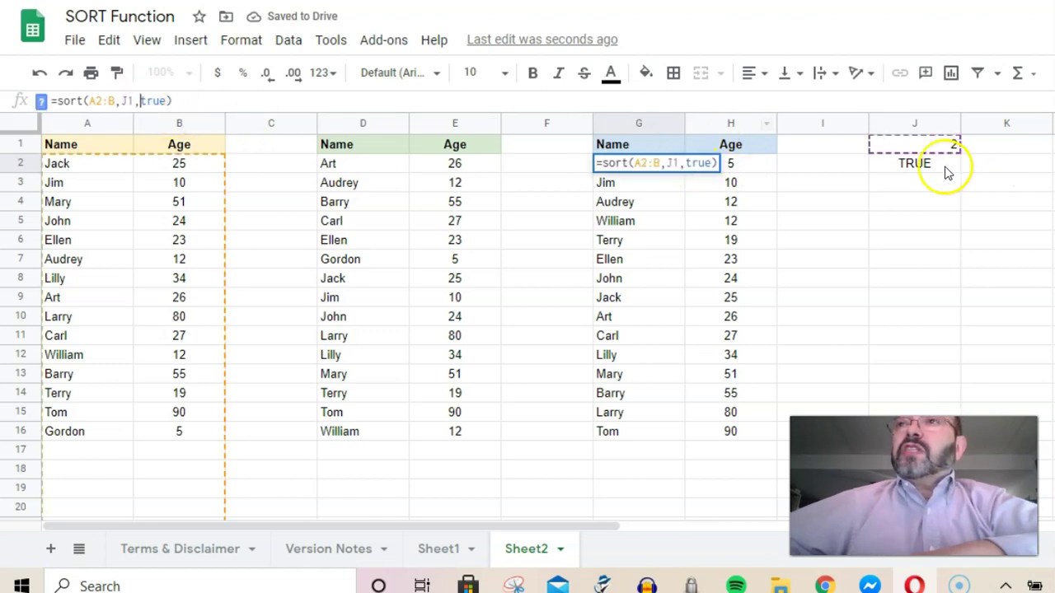
left_click_drag(140, 101, 167, 100)
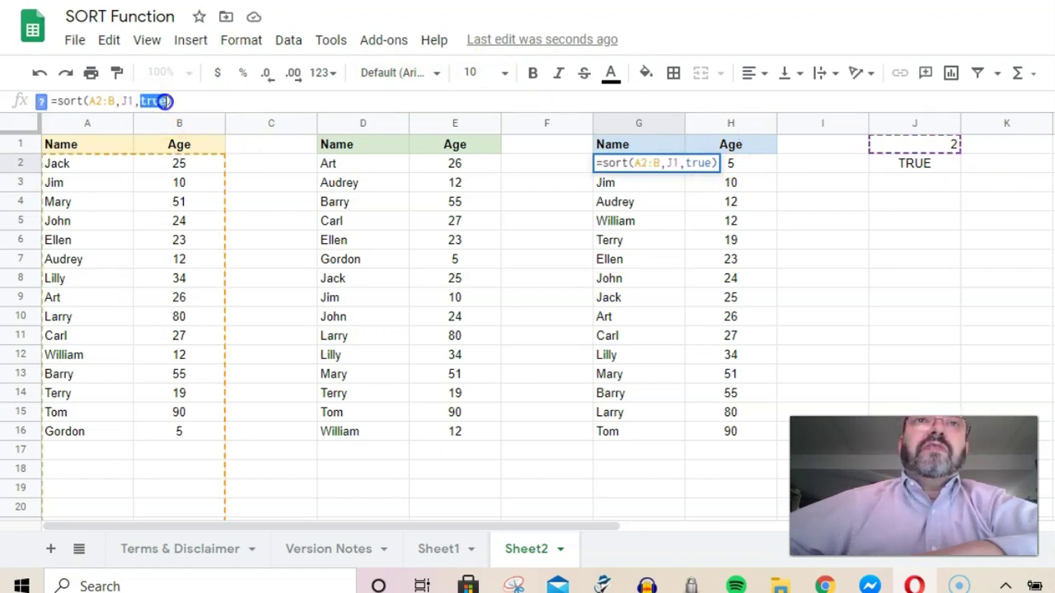
type("J2")
key("Return")
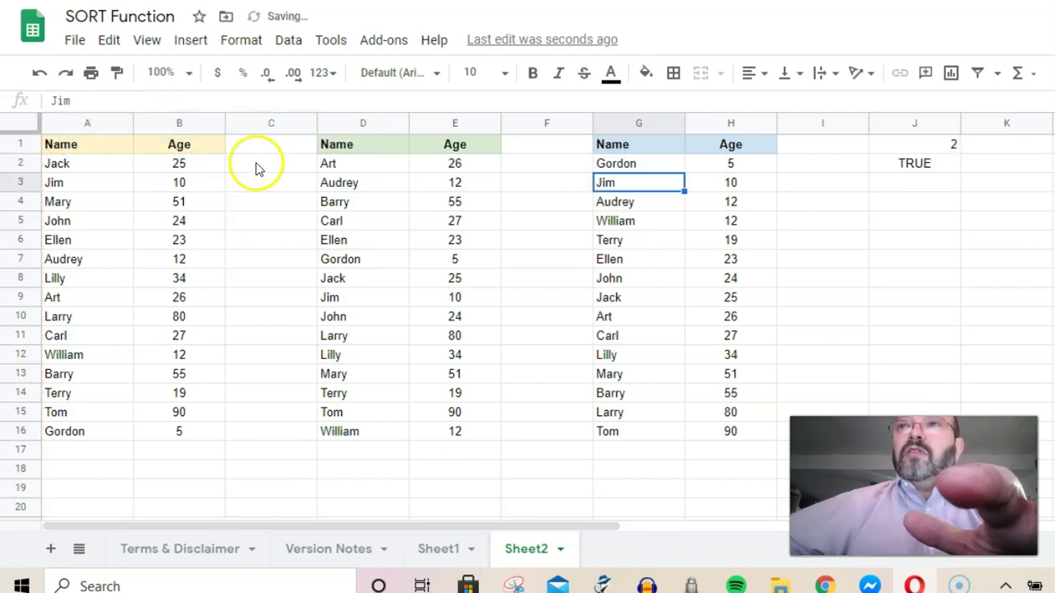
- Try a descending order in the blue table by setting J2 to false
left_click(937, 169)
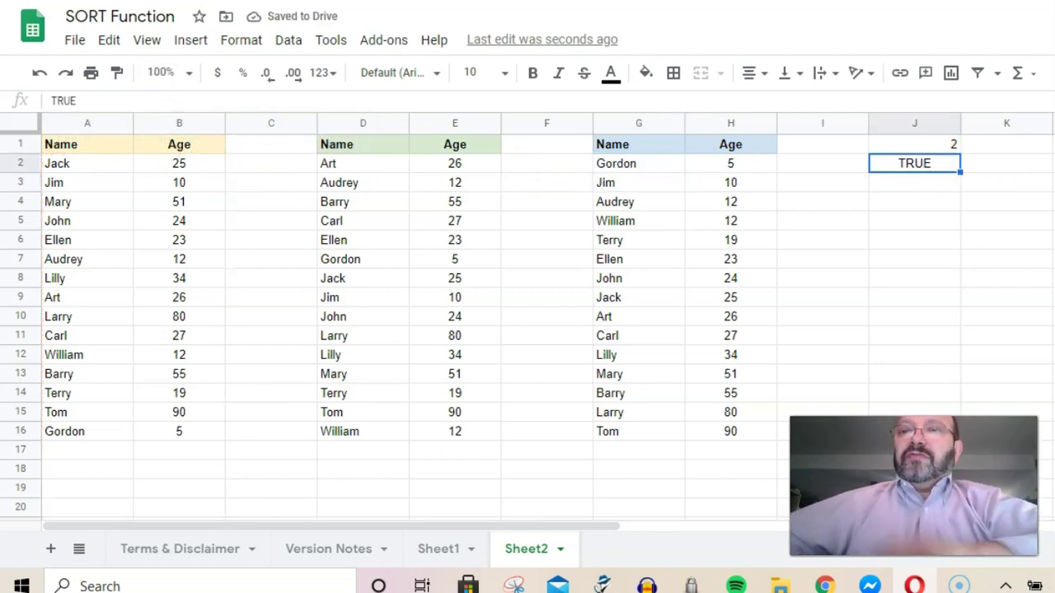
type("false")
key("Return")
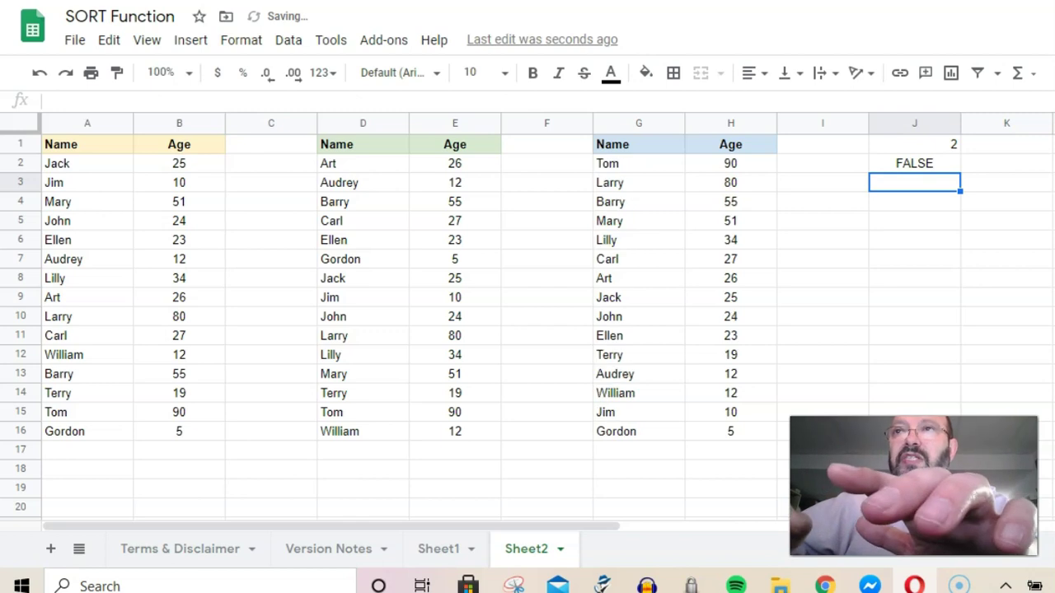
- Set the sort column in J1 to 1 so the blue table is sorted by name
left_click(877, 152)
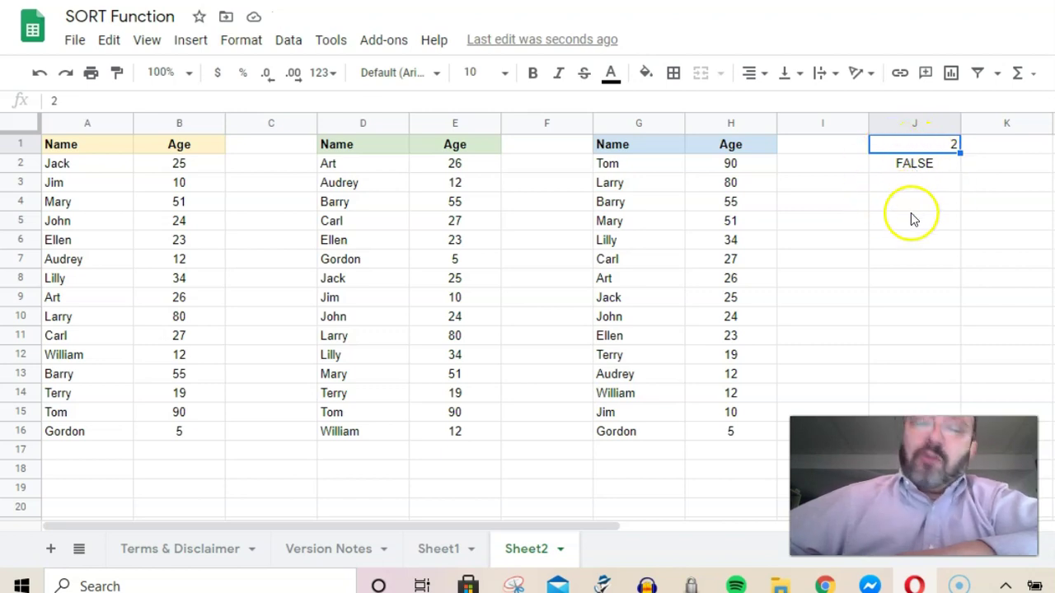
left_click(915, 167)
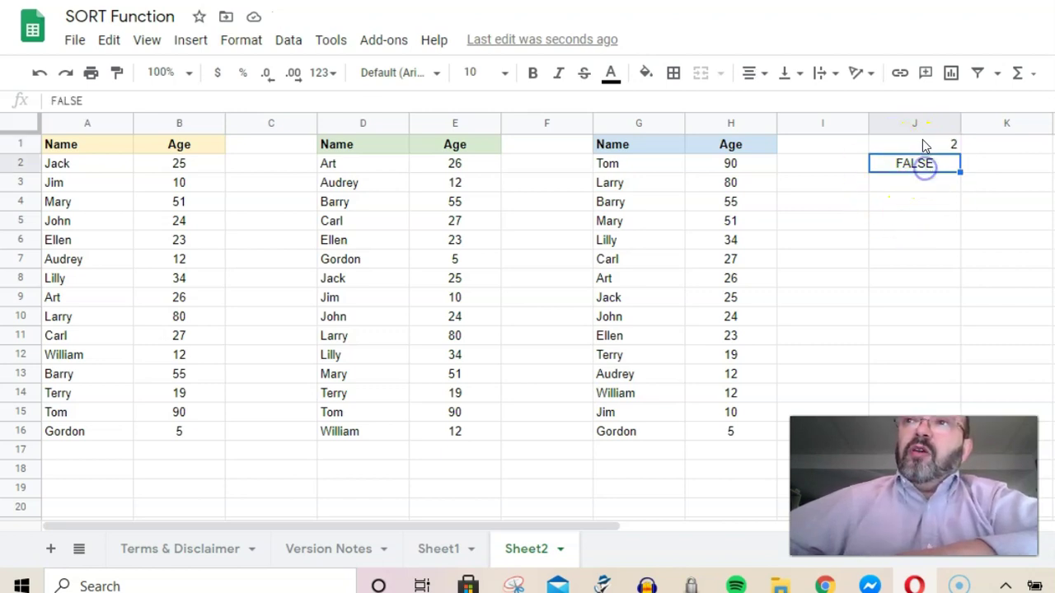
left_click(923, 144)
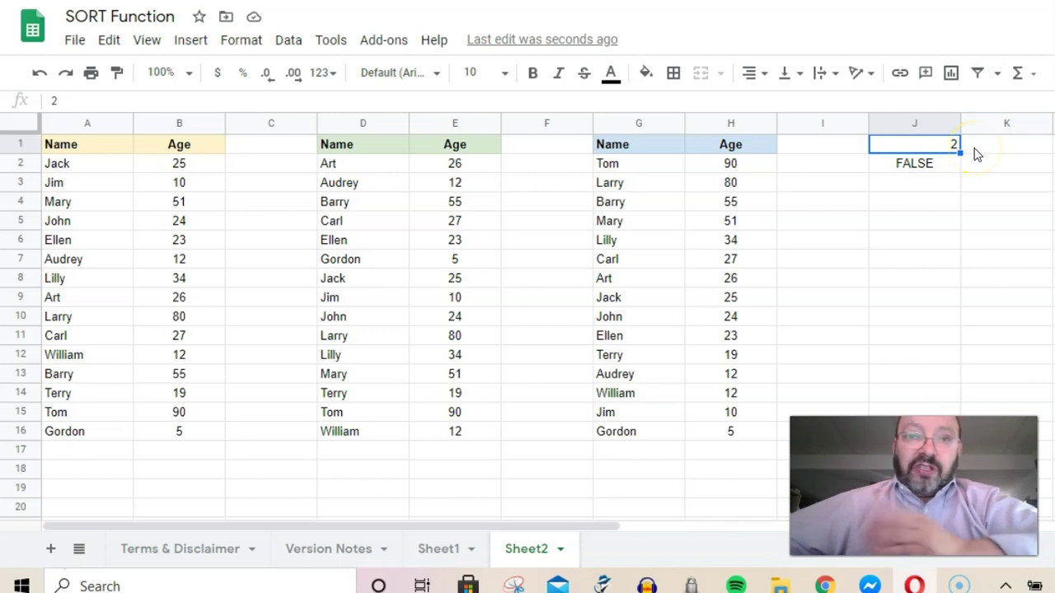
type("1")
key("Return")
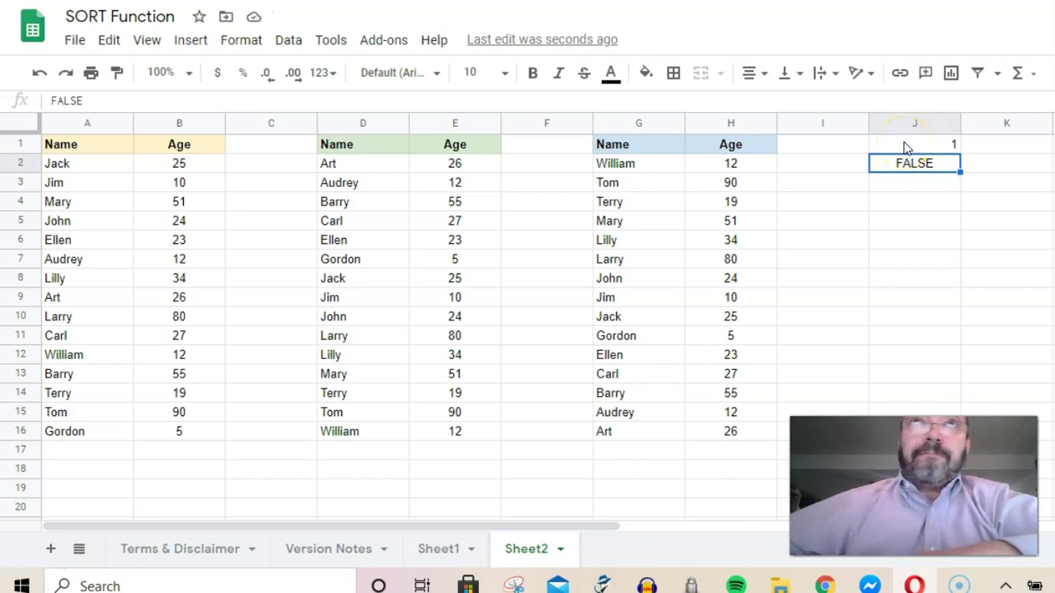
- Set J2 to true so the blue table is sorted in ascending order
left_click(909, 145)
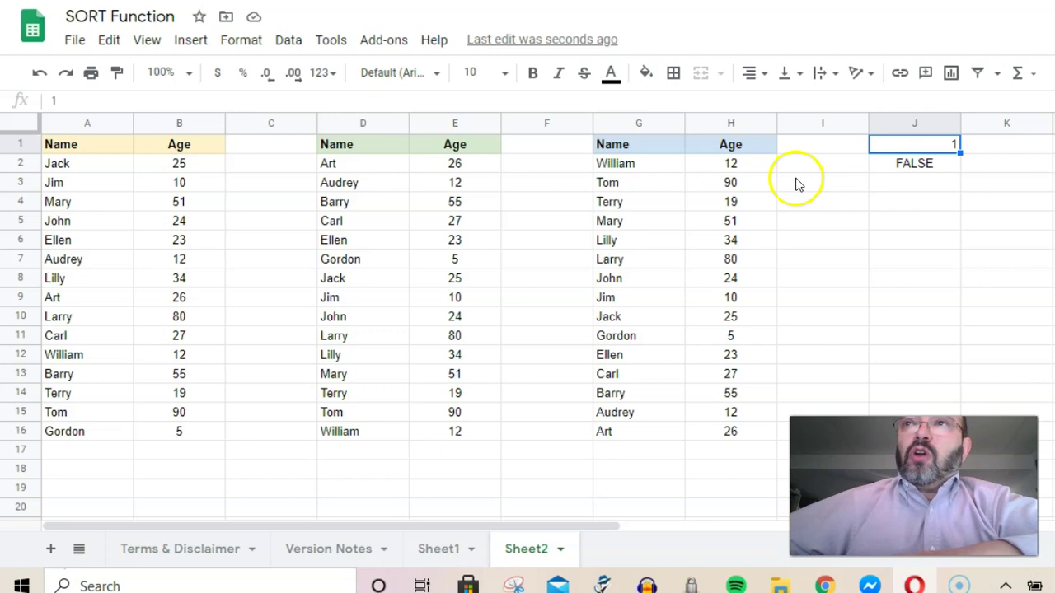
left_click(933, 164)
type("t")
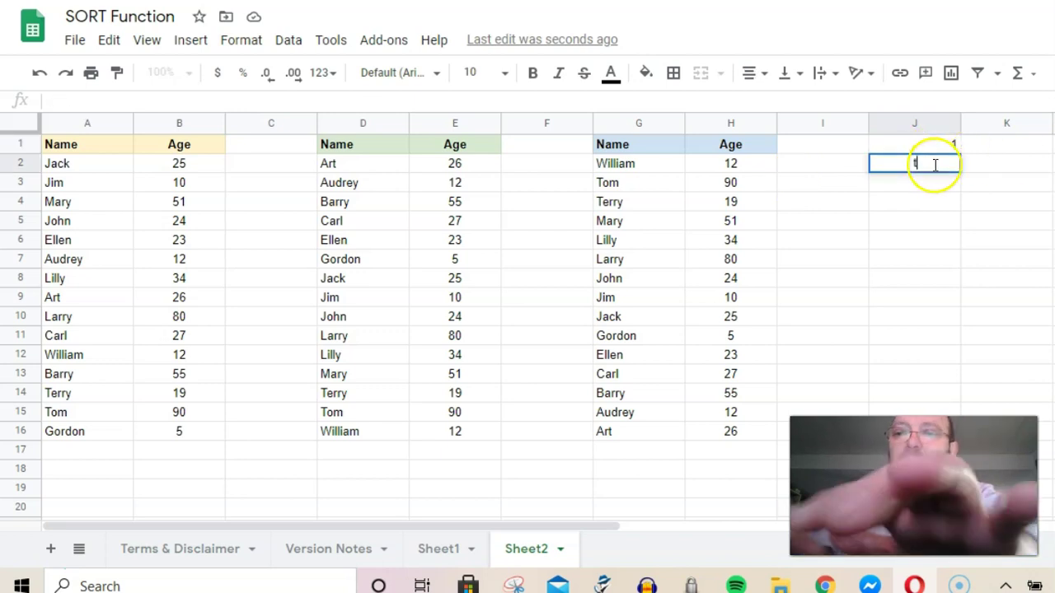
type("uru")
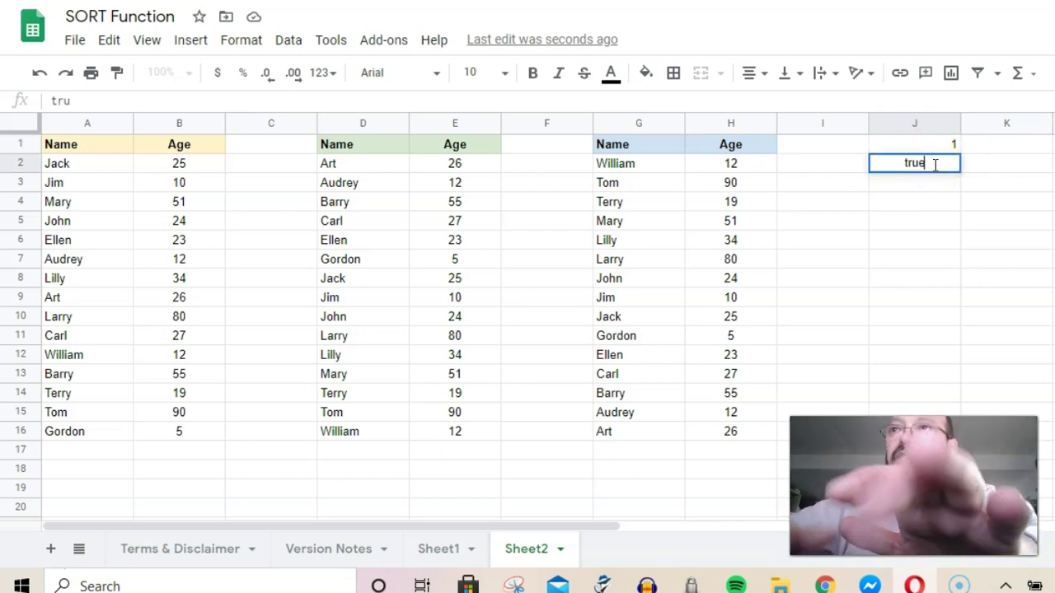
type("e")
key("Return")
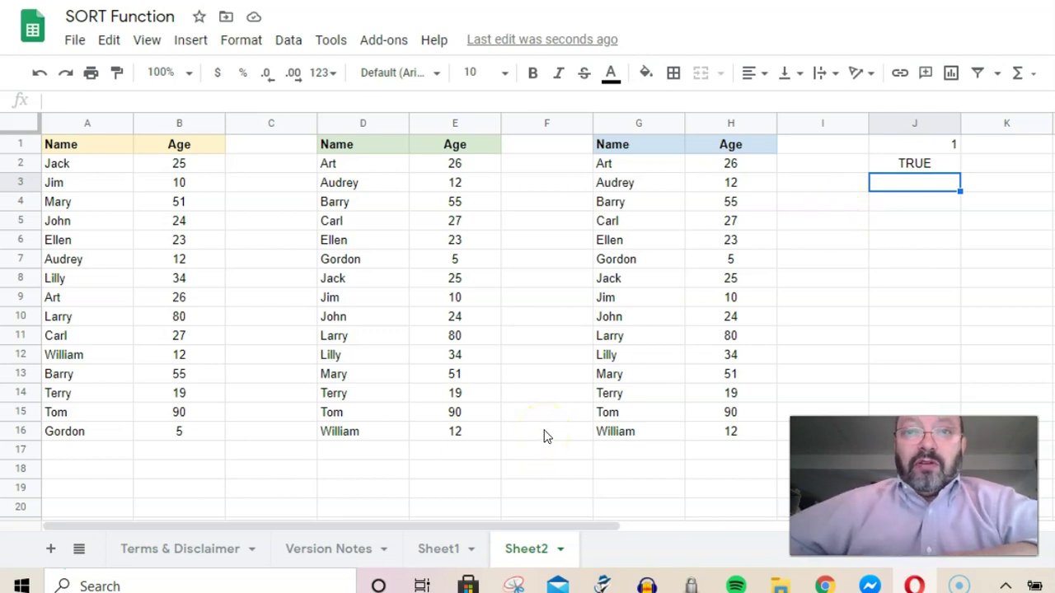
- Review the resource links on the Terms & Disclaimer sheet and the Version Notes sheet, and return to Sheet2
left_click(190, 552)
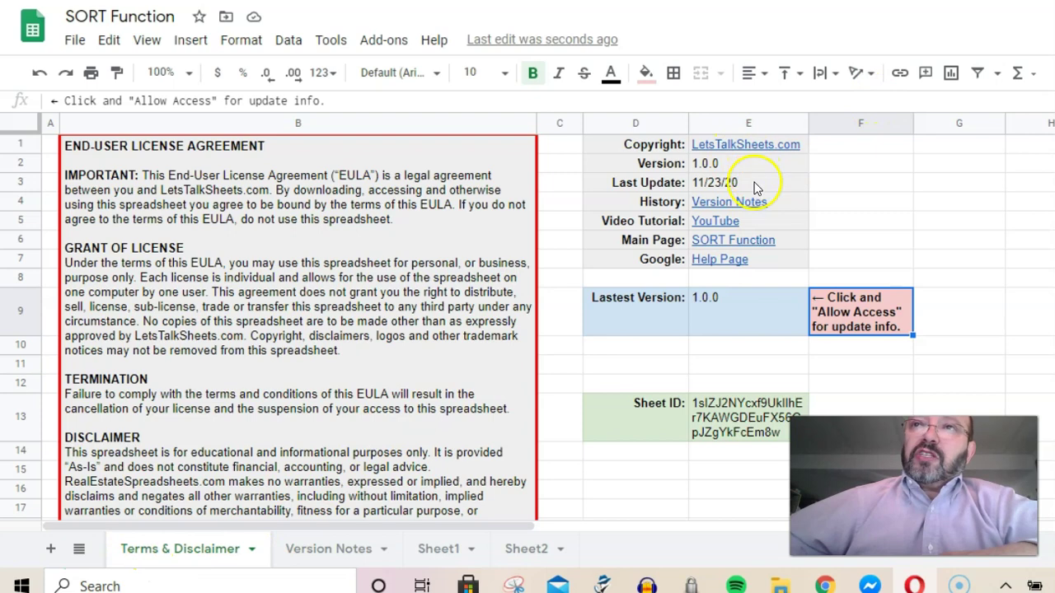
mouse_move(746, 262)
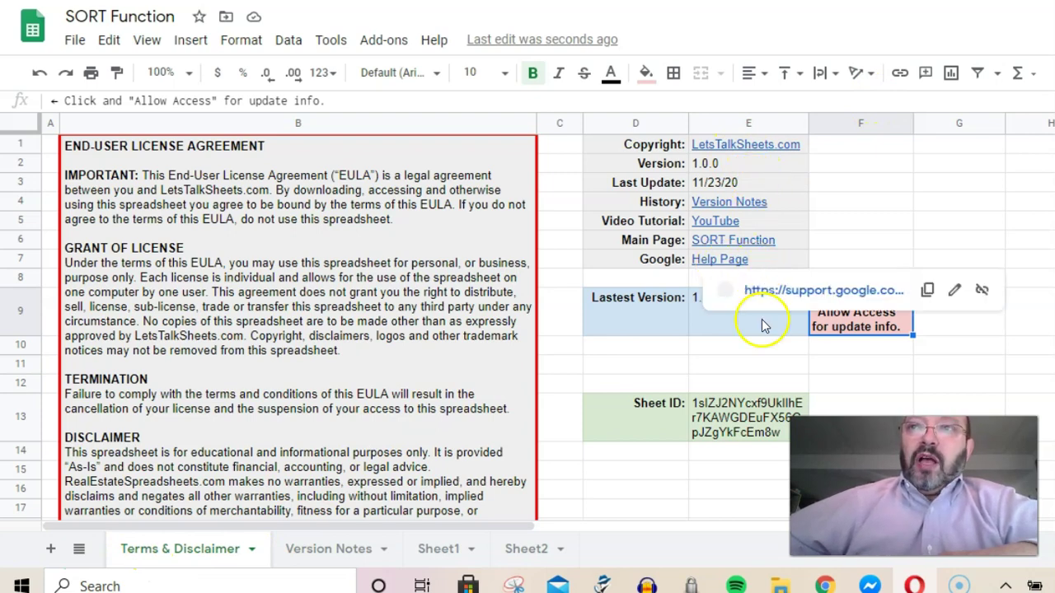
left_click(734, 369)
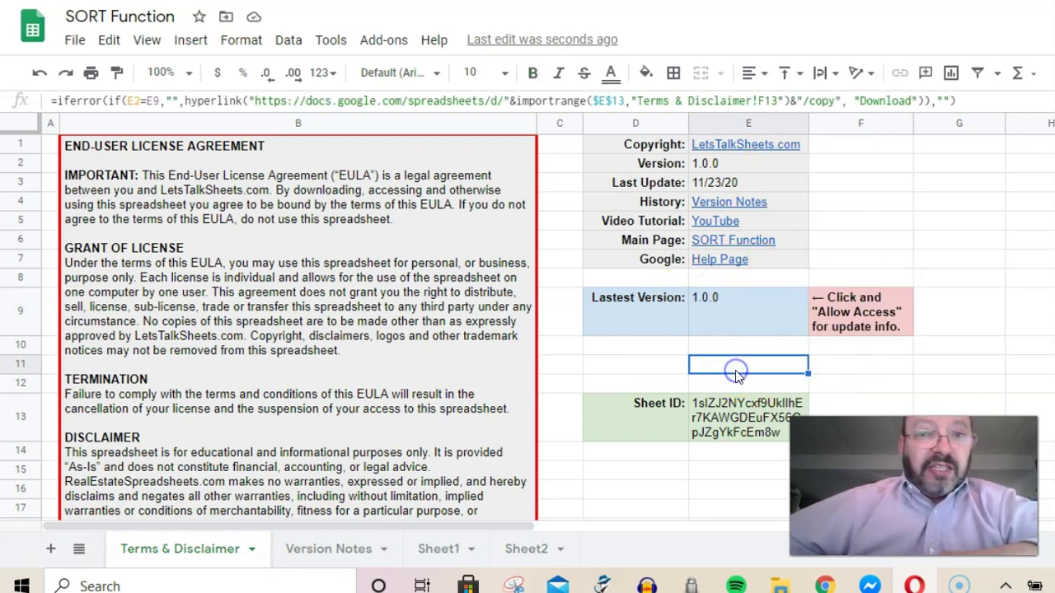
left_click(269, 551)
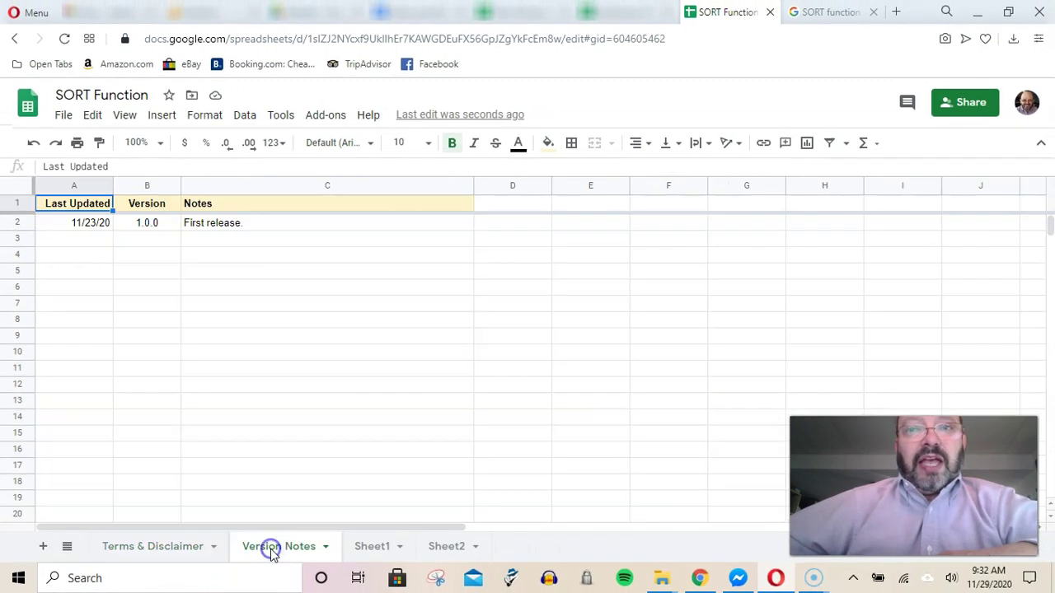
left_click(445, 548)
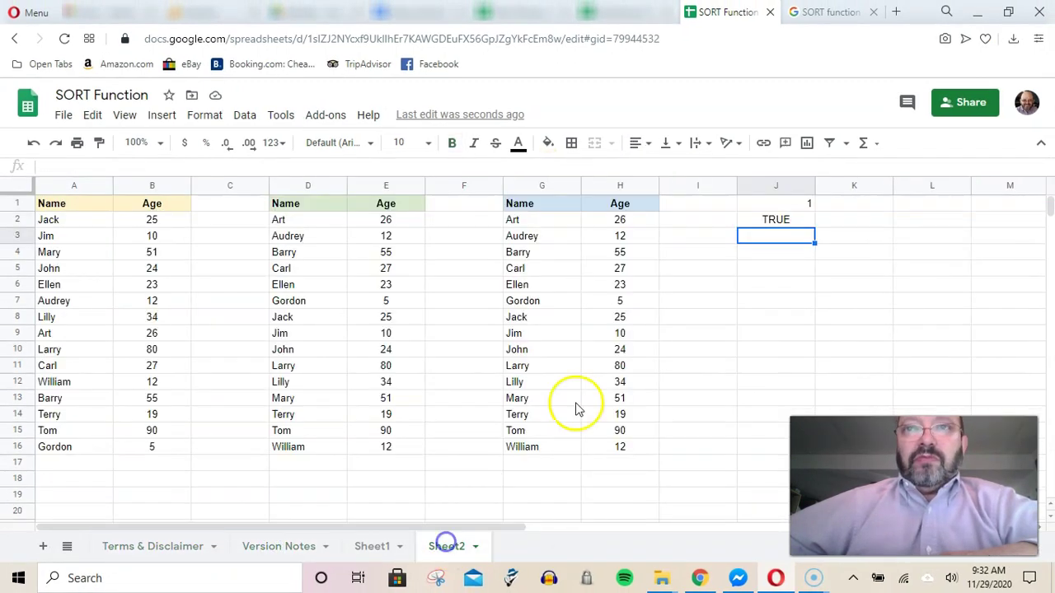